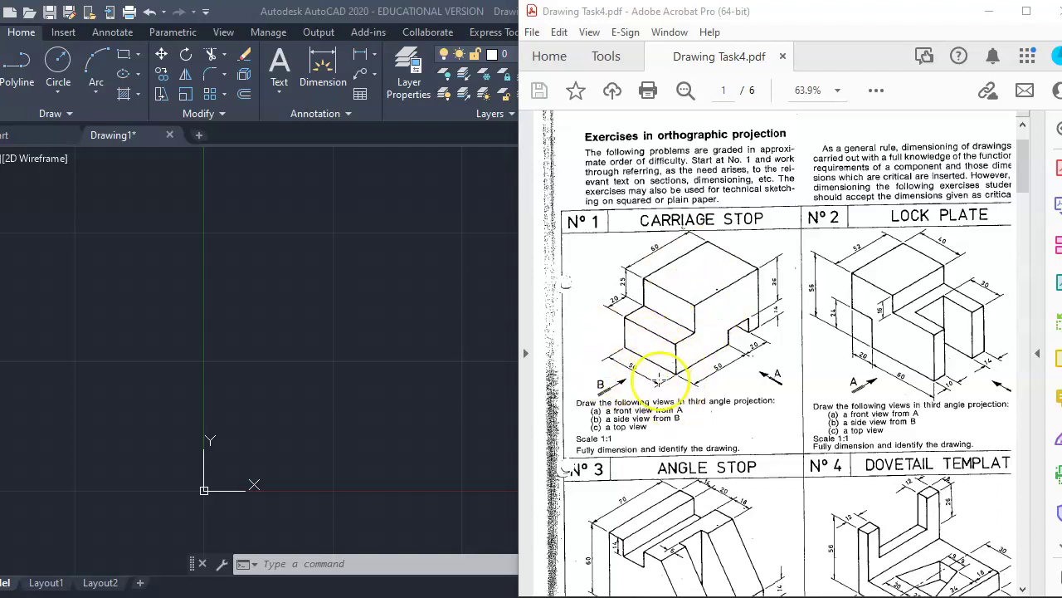
Scroll Drawing Task4.pdf to page 4's Carriage Stop views, then bring AutoCAD's Drawing1 forward
scroll(744, 362, "down", 9)
scroll(744, 362, "down", 10)
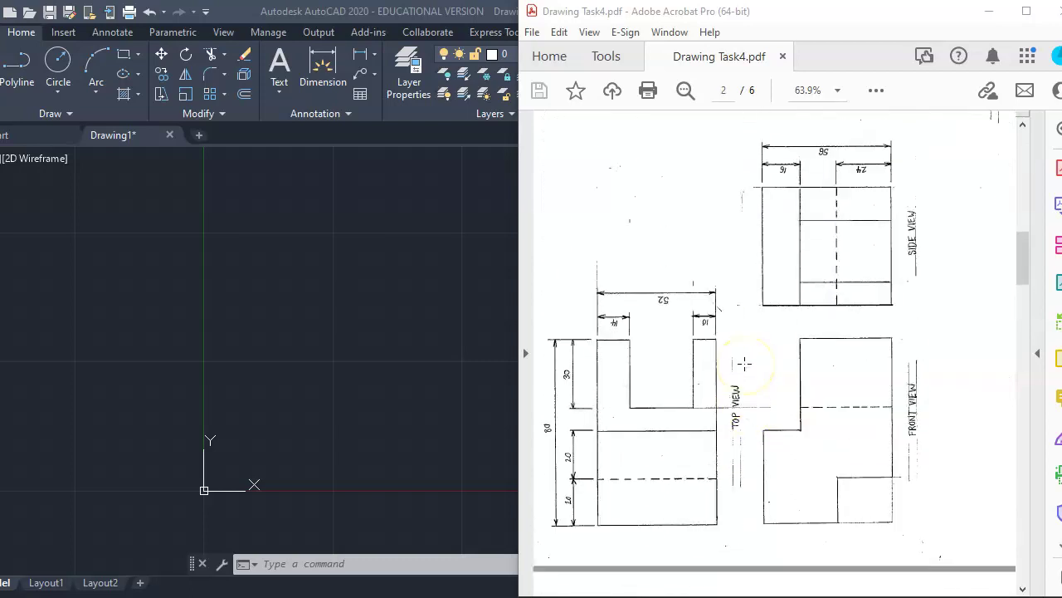
scroll(948, 308, "up", 10)
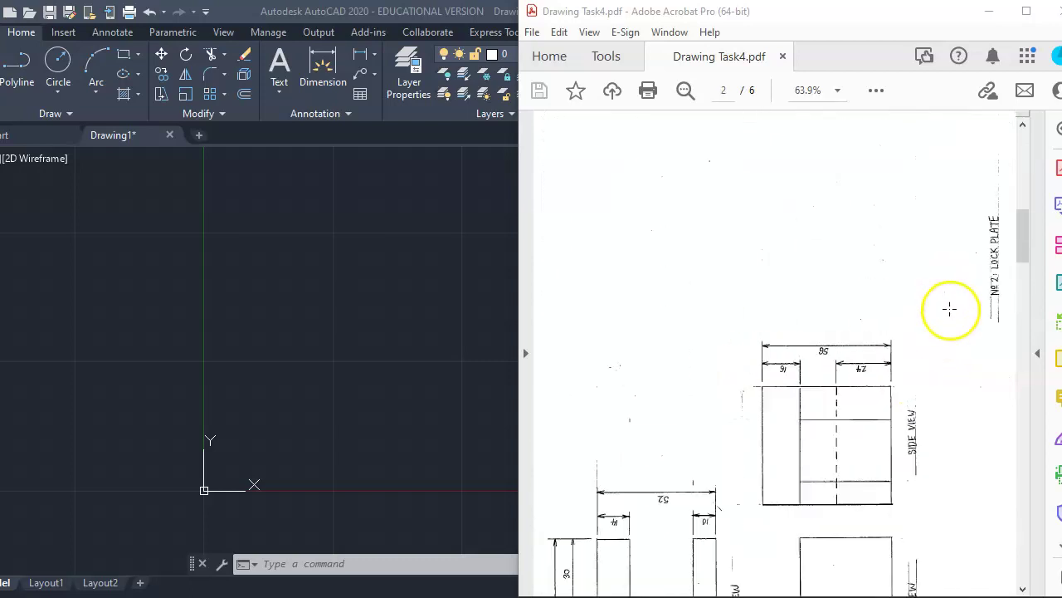
scroll(950, 317, "up", 8)
scroll(950, 318, "down", 18)
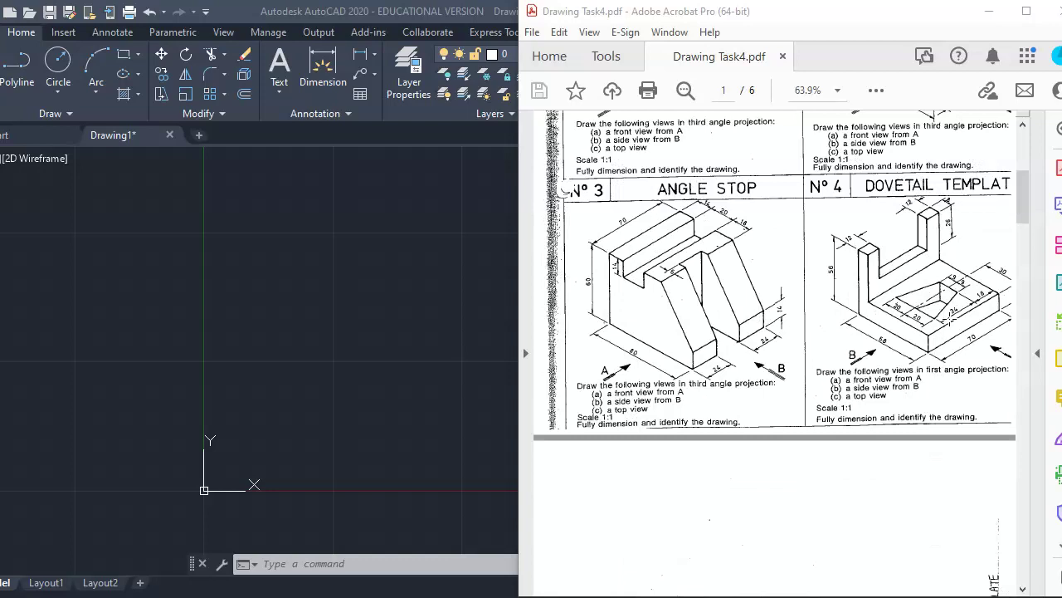
scroll(950, 320, "down", 10)
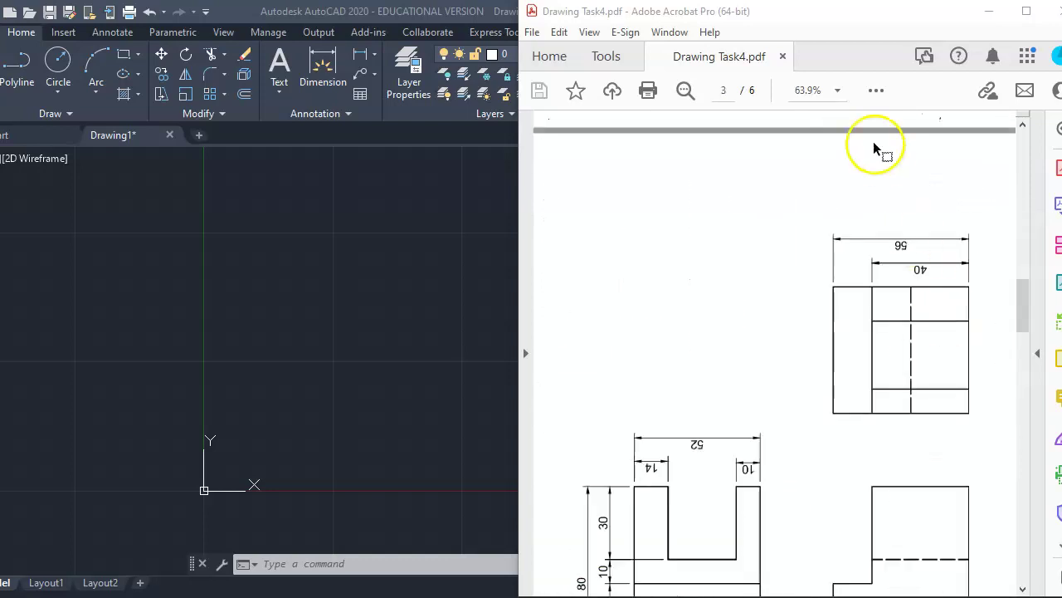
scroll(872, 300, "down", 4)
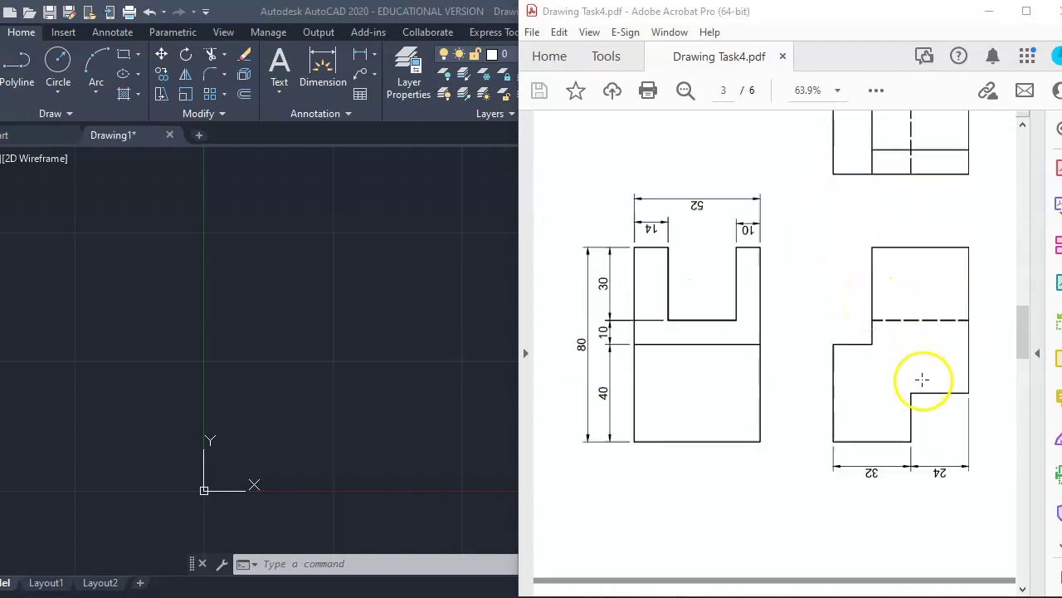
scroll(923, 380, "up", 5)
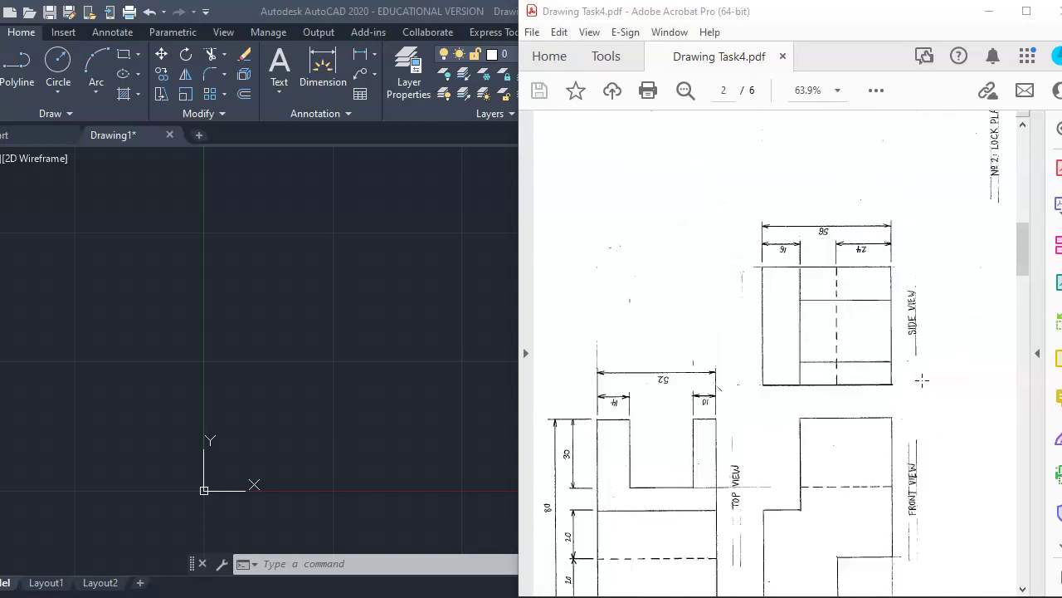
scroll(922, 380, "down", 15)
scroll(922, 380, "down", 1)
scroll(913, 324, "up", 1)
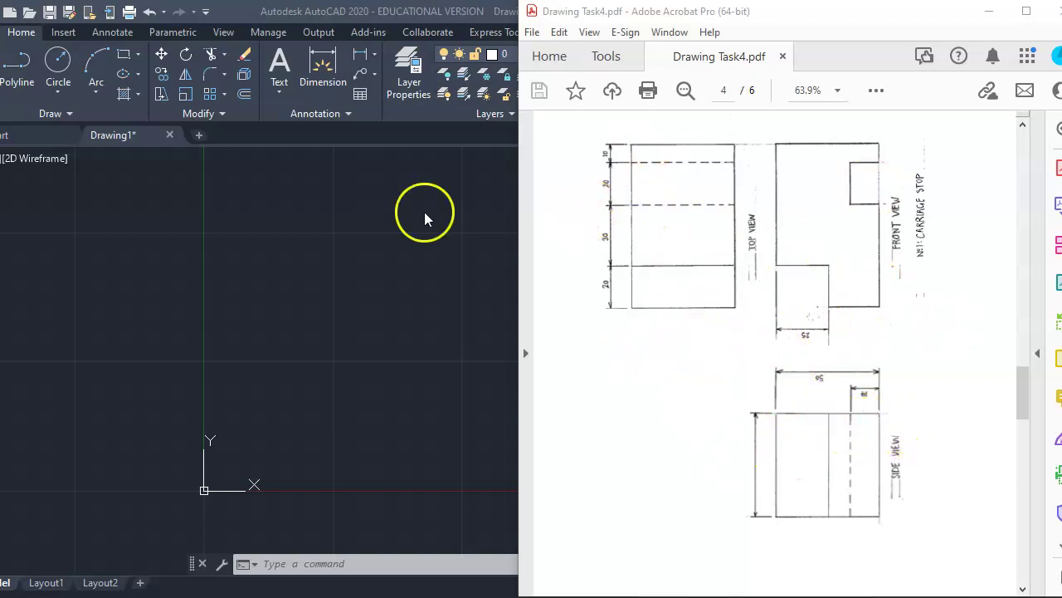
left_click(323, 291)
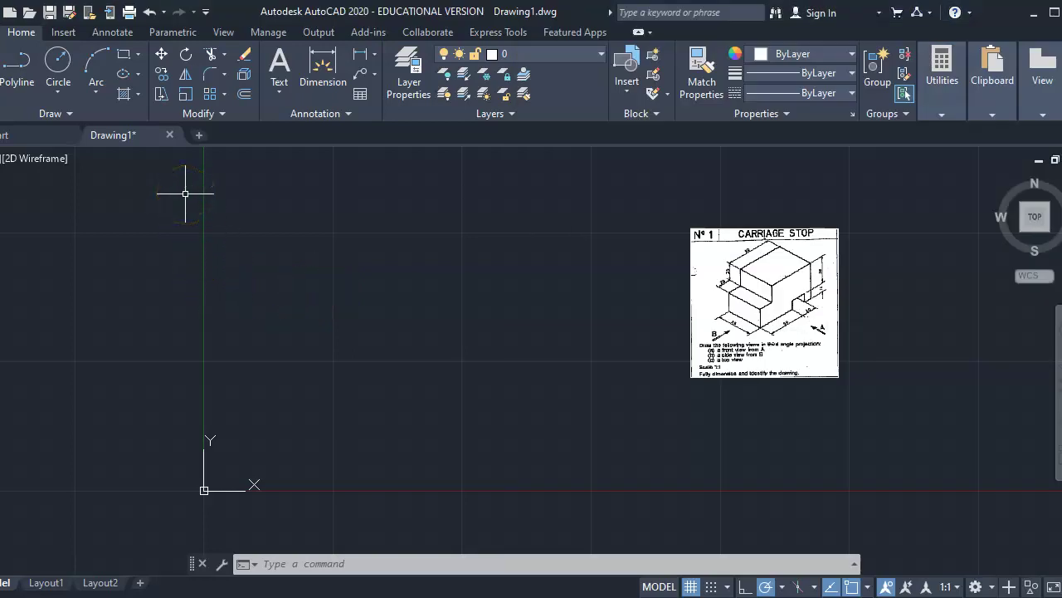
Create the new drawing Drawing2 from the acadiso template
left_click(10, 21)
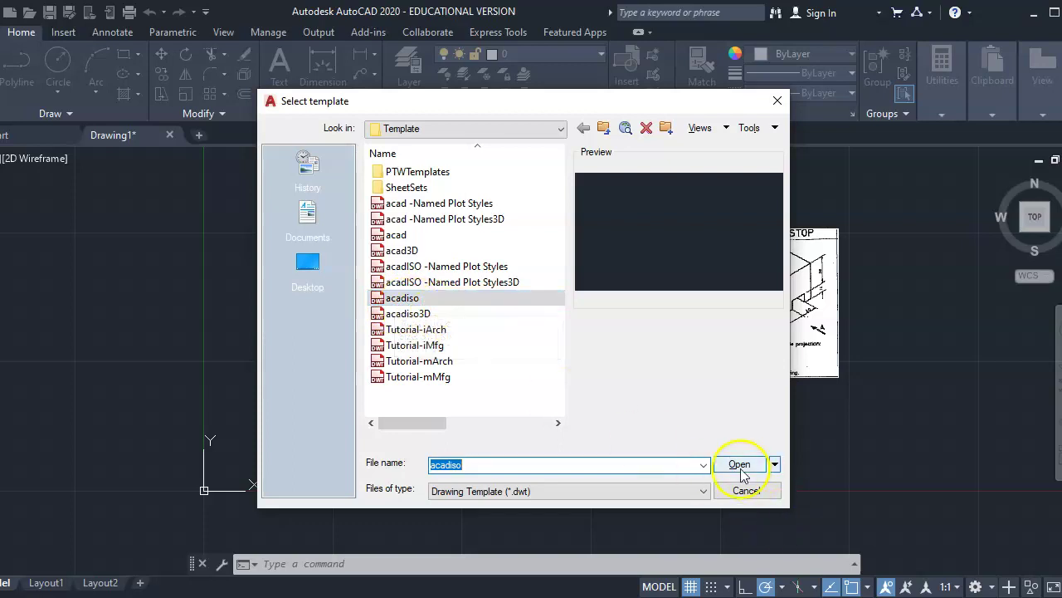
left_click(740, 465)
scroll(418, 448, "up", 3)
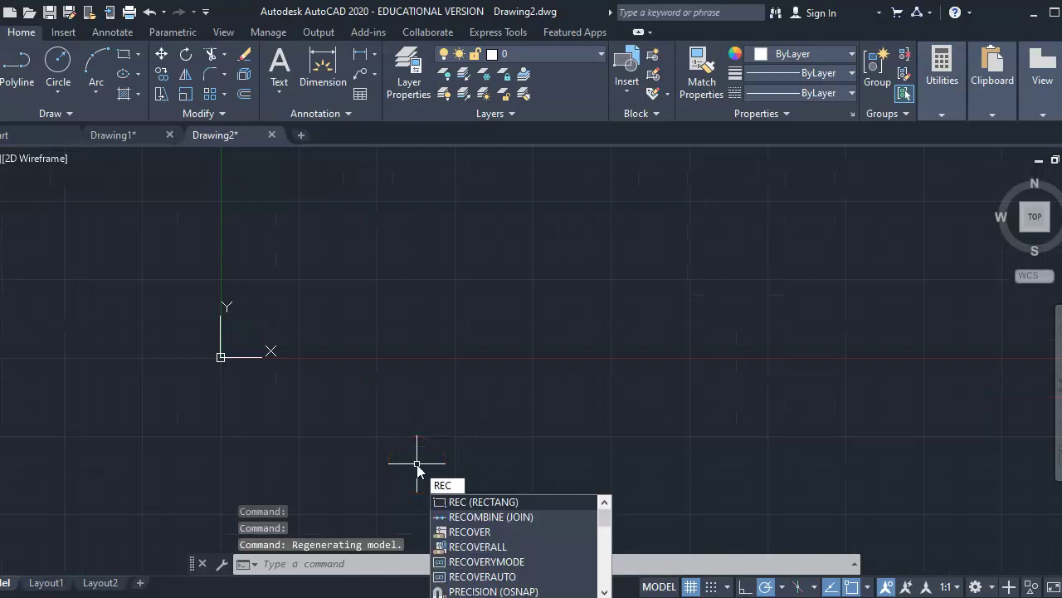
Start a rectangle with its first corner fixed at the origin 0,0
key("Return")
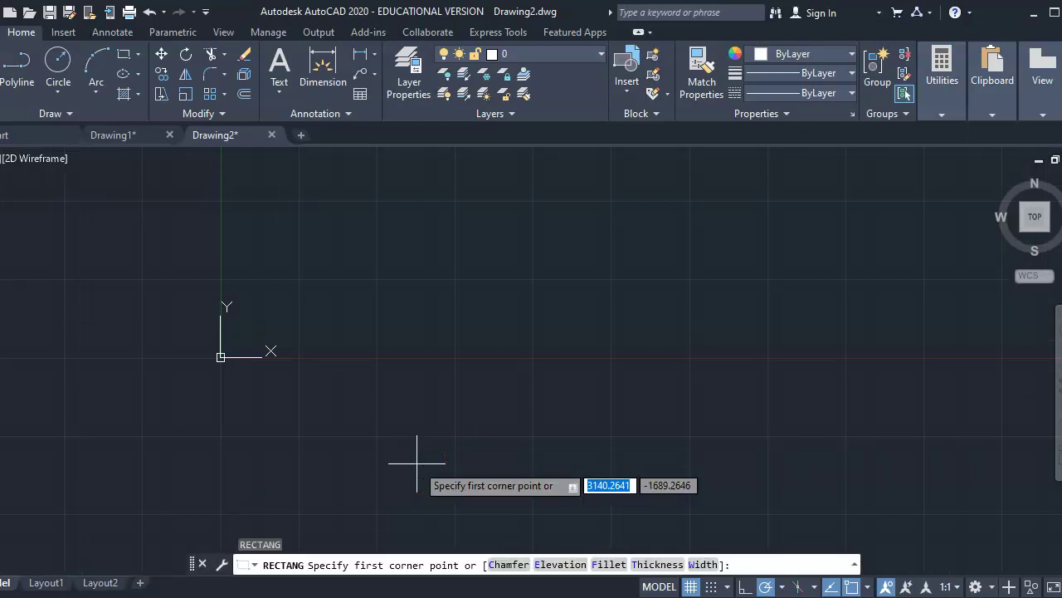
type("0")
key("Tab")
type("0")
key("Return")
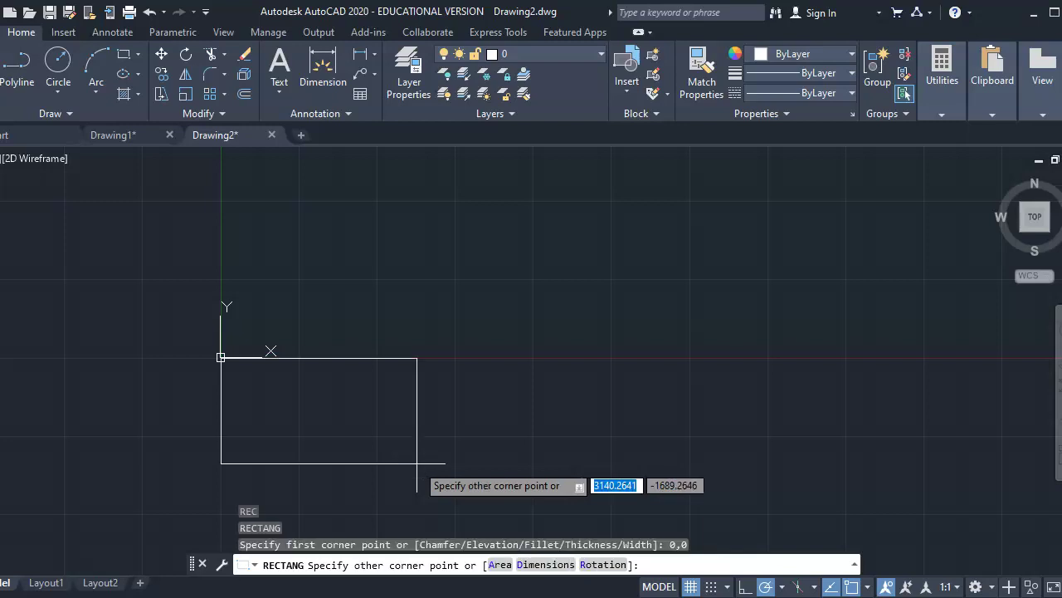
left_click(439, 178)
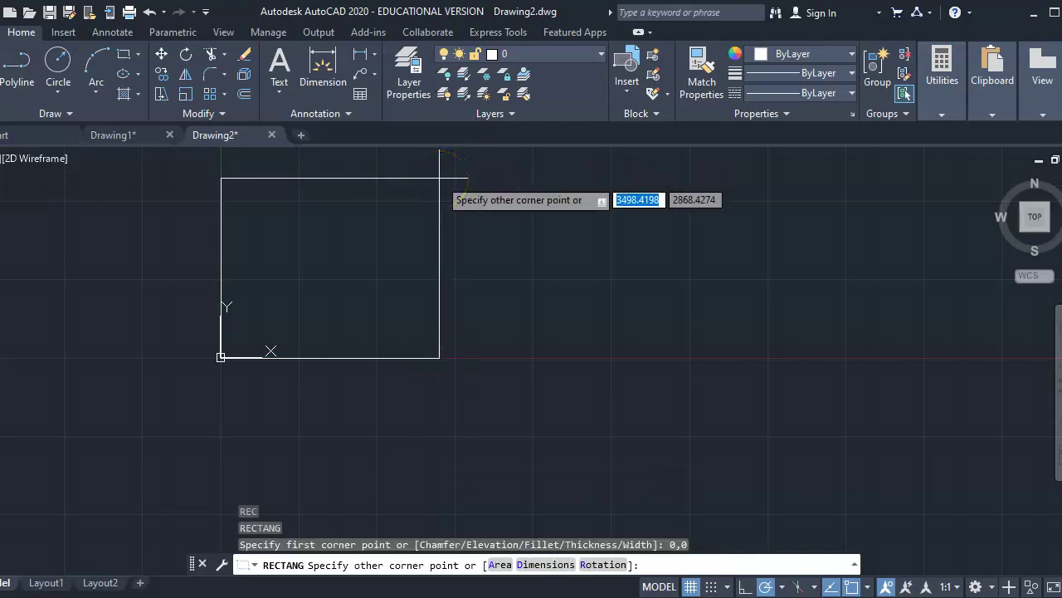
left_click(587, 583)
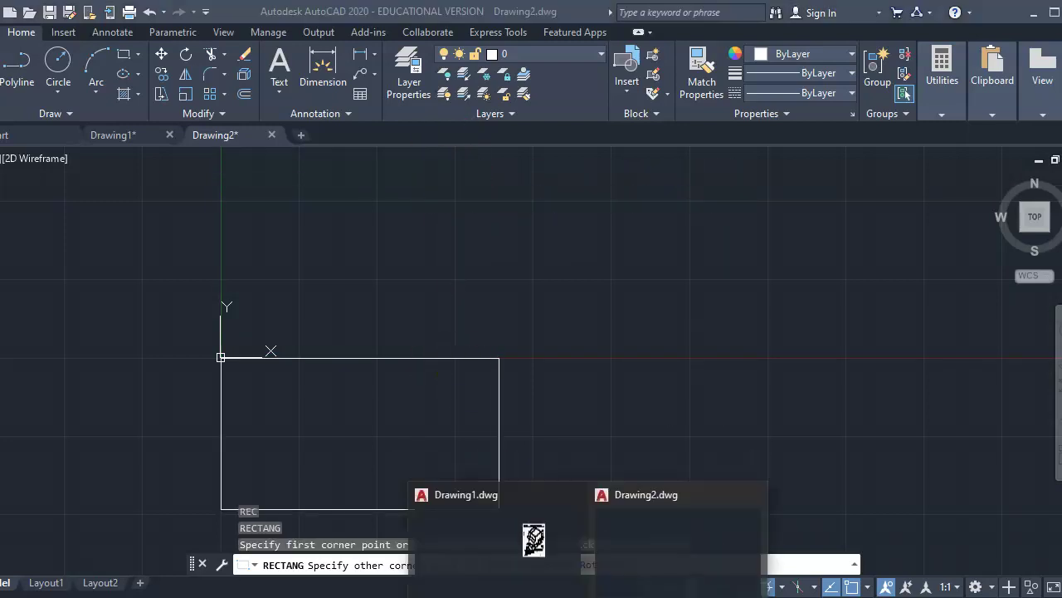
left_click(626, 594)
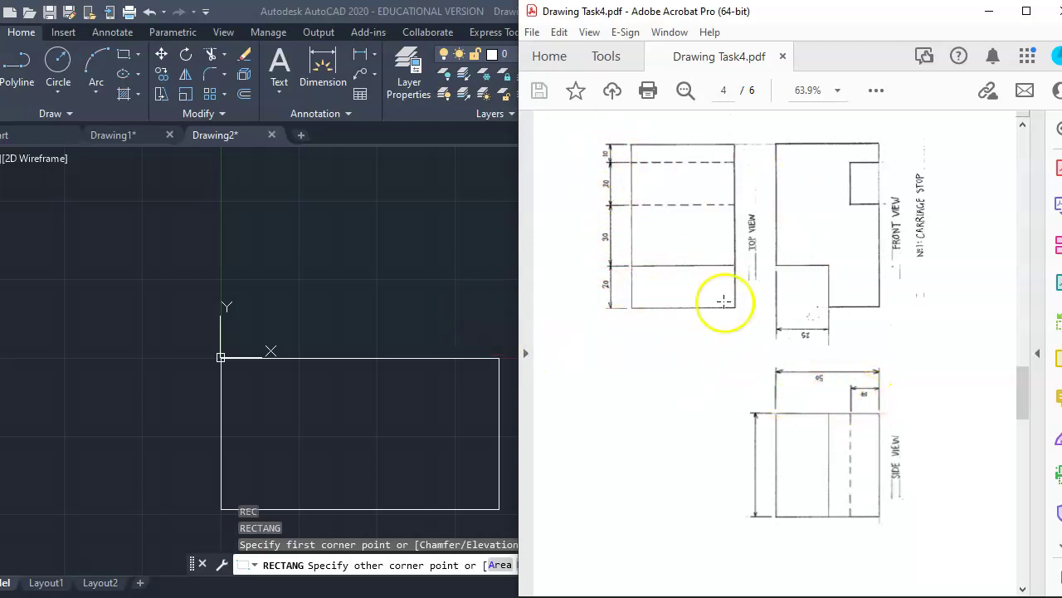
left_click(312, 289)
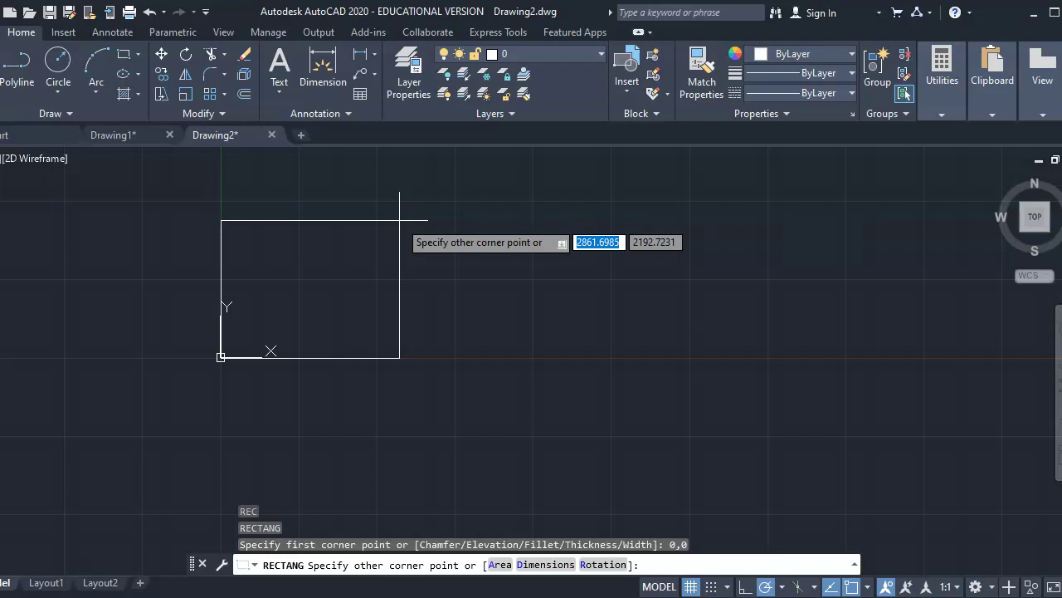
Set the rectangle's opposite corner at 80,50 to finish the 80 by 50 outline
type("80")
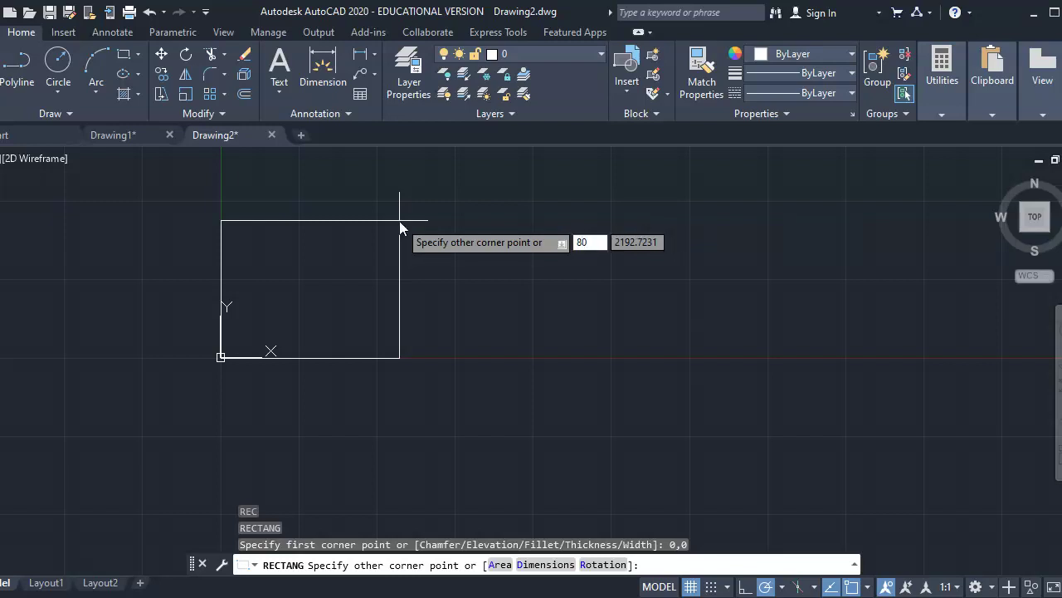
key("Tab")
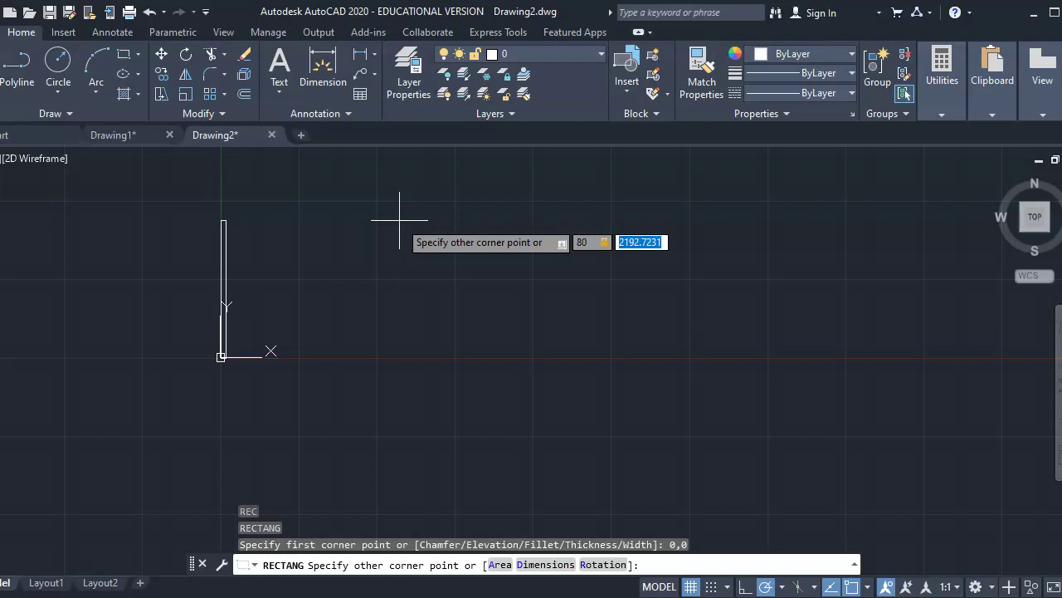
type("5")
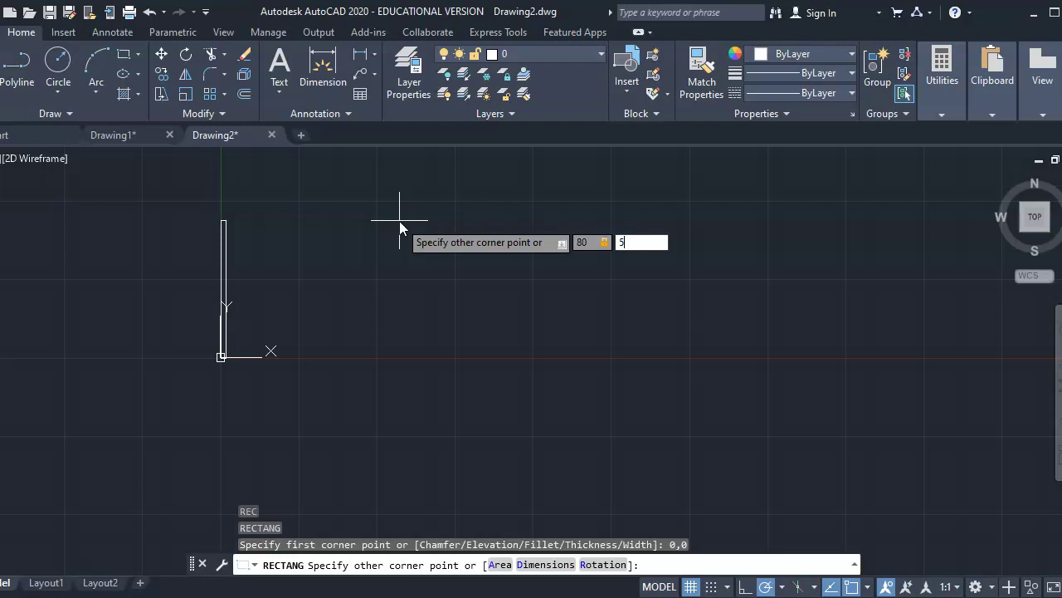
type("0")
key("Return")
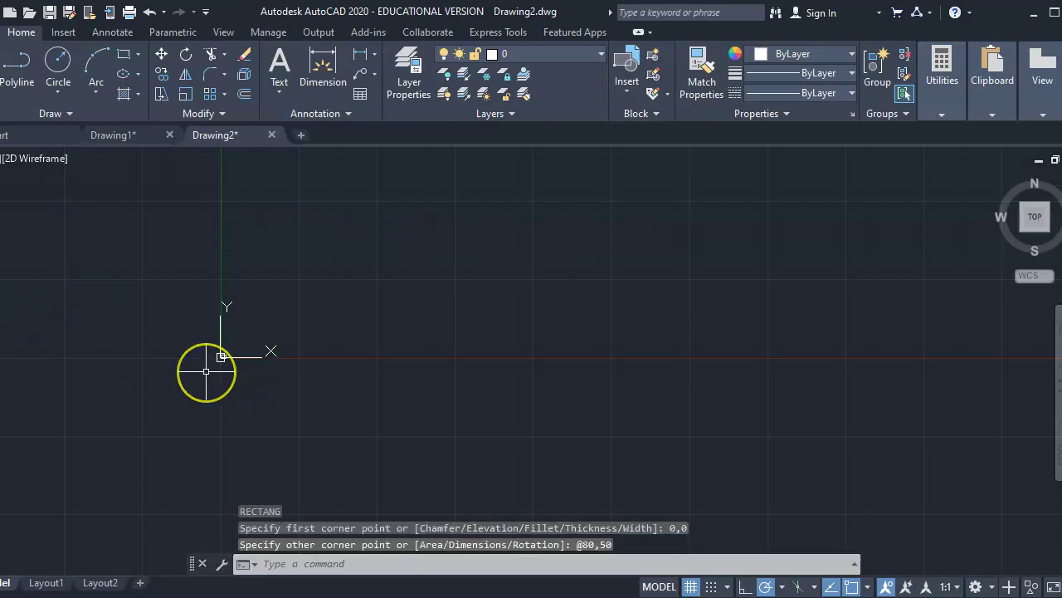
Pan the rectangle lower and paste the Carriage Stop image beside it
scroll(206, 371, "up", 3)
scroll(344, 257, "down", 3)
scroll(417, 301, "up", 3)
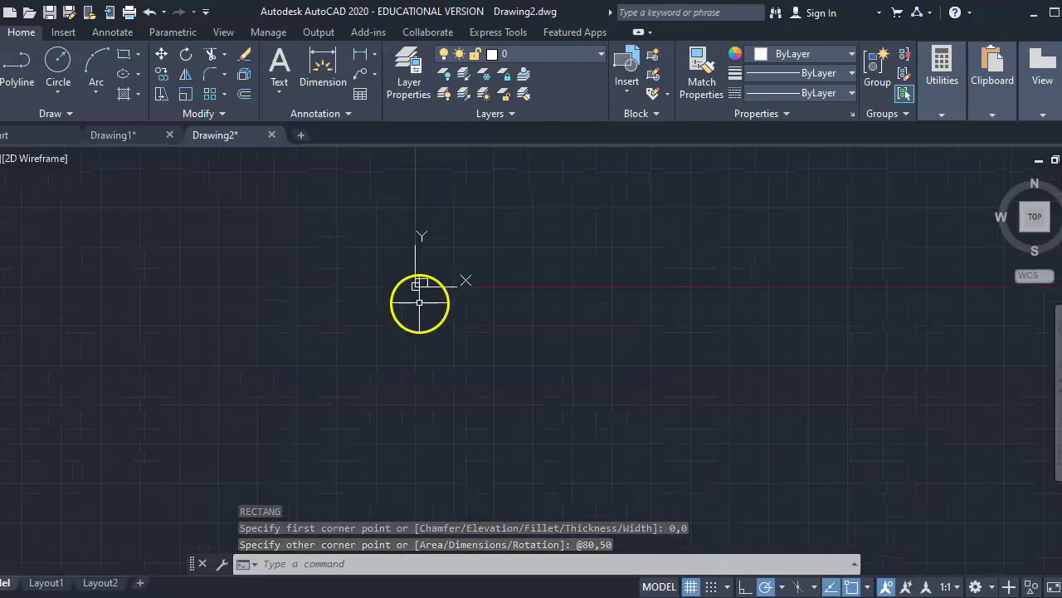
scroll(392, 272, "up", 4)
scroll(544, 311, "up", 2)
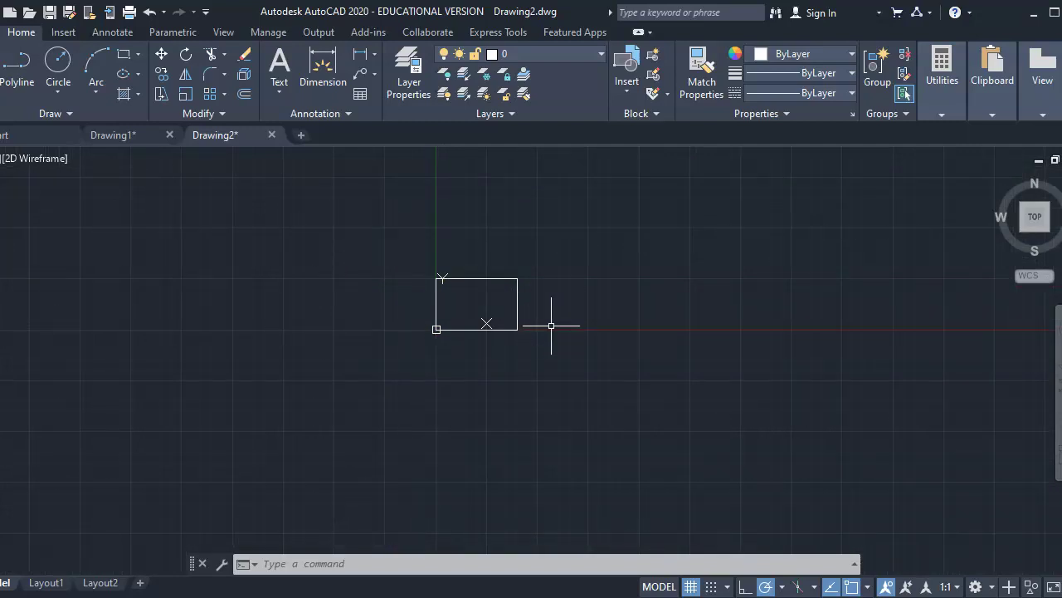
scroll(551, 325, "up", 4)
left_click(598, 286)
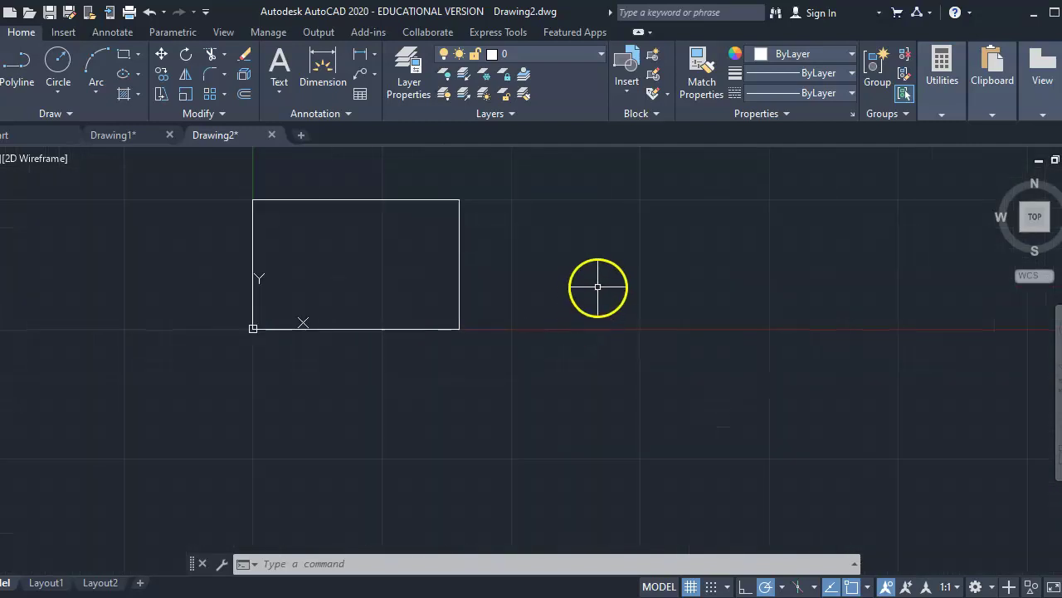
middle_click_drag(599, 287, 576, 395)
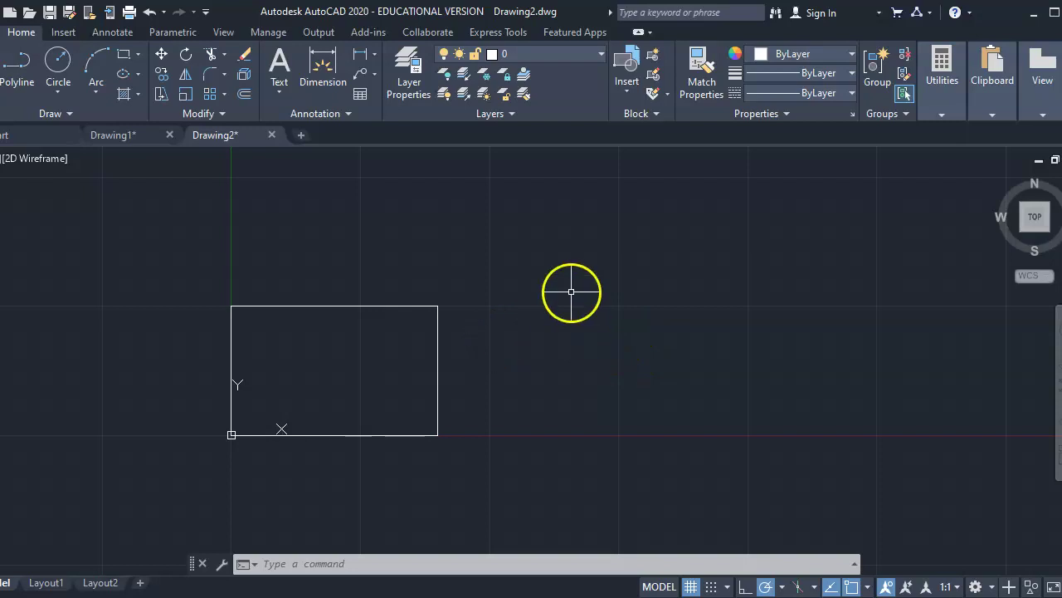
key("ctrl+v")
left_click(620, 418)
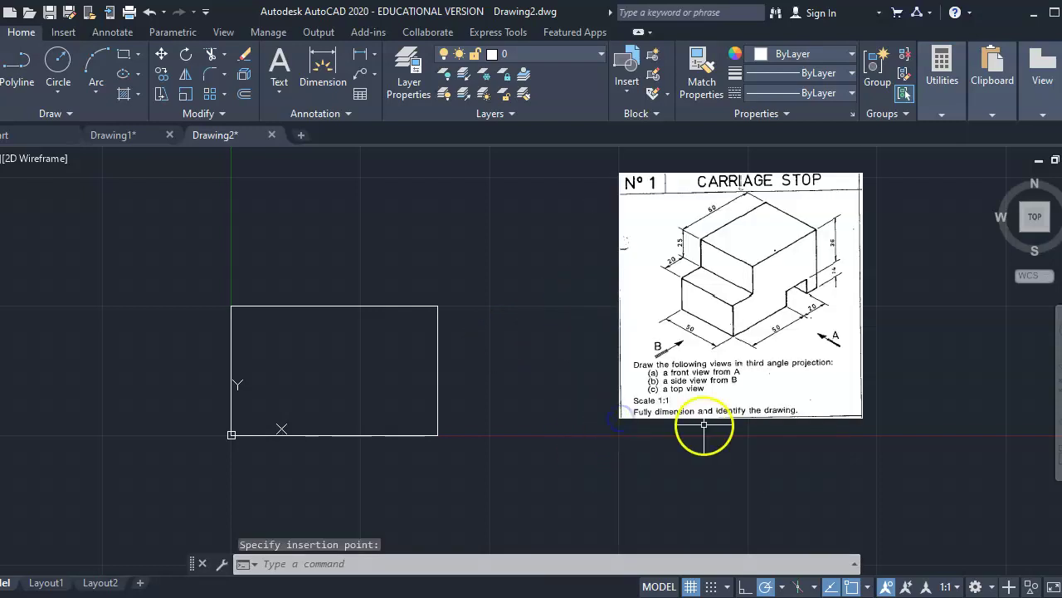
Undo that paste and paste the image again above-right of the rectangle
scroll(779, 398, "up", 2)
scroll(779, 398, "down", 6)
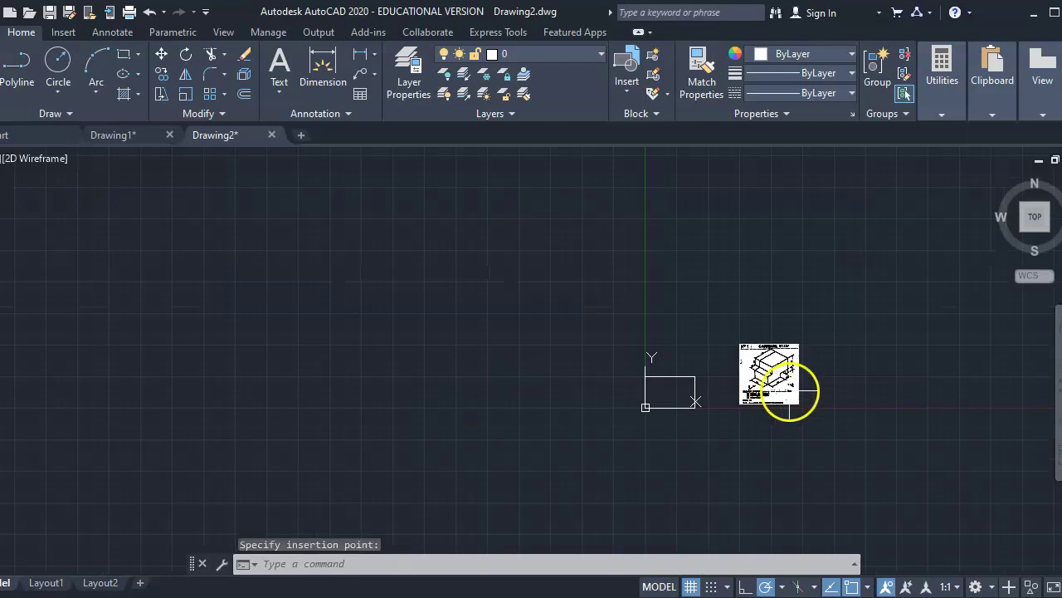
scroll(789, 389, "up", 5)
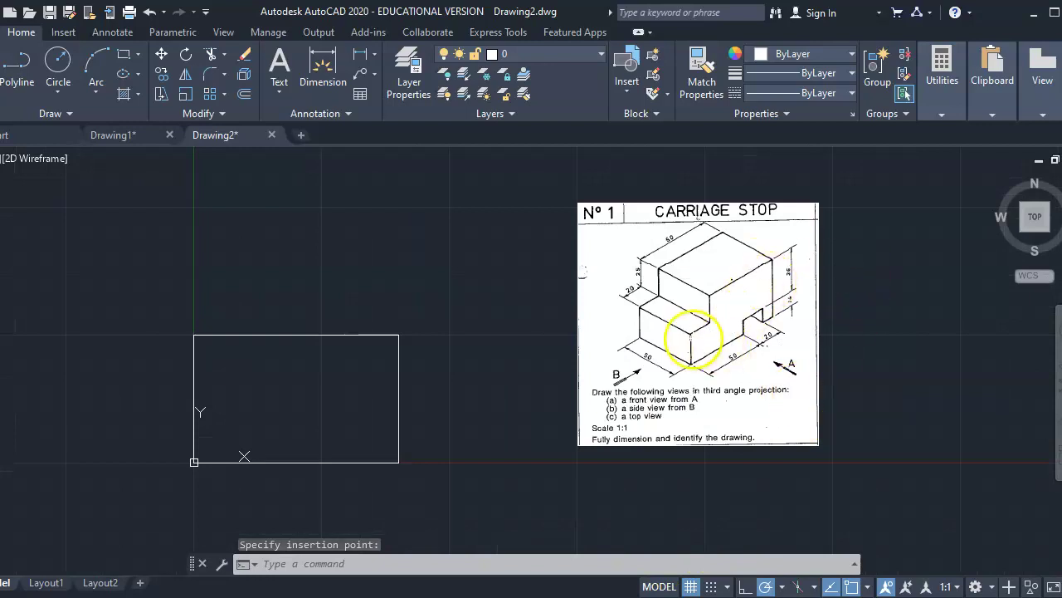
scroll(723, 244, "up", 1)
key("ctrl+z")
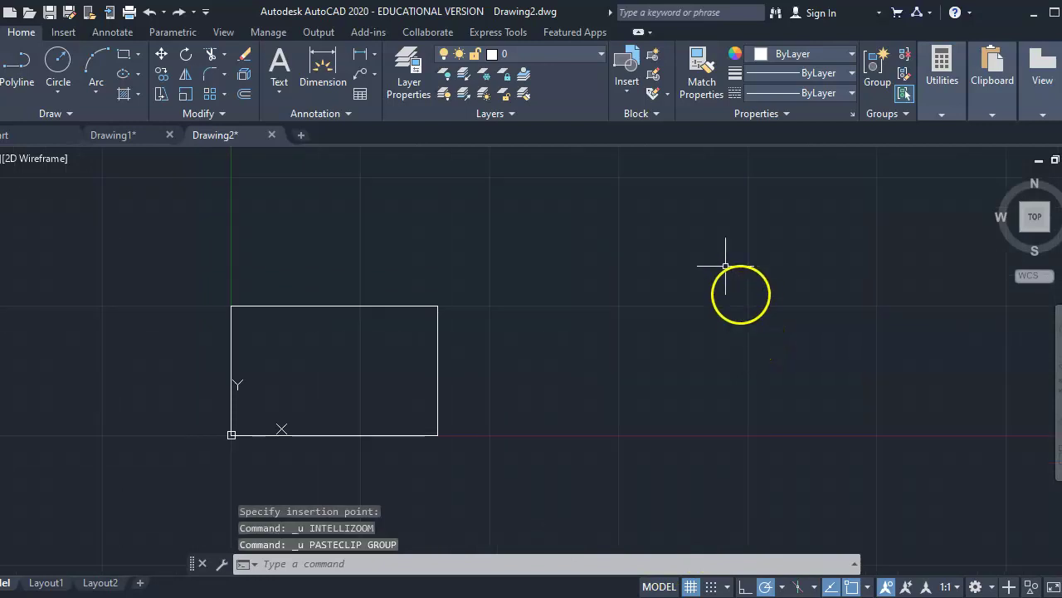
scroll(725, 213, "down", 6)
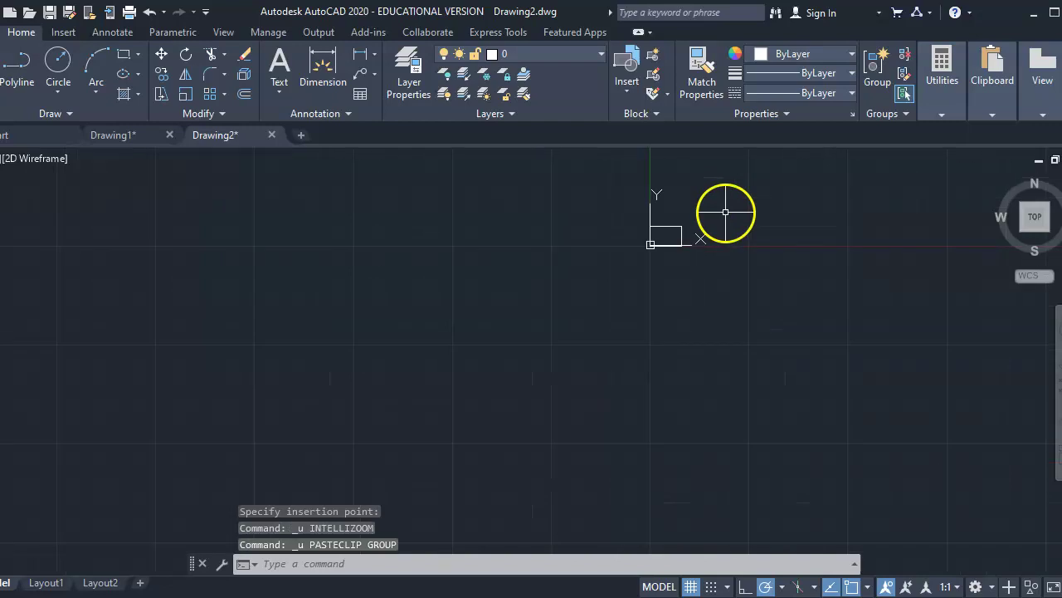
scroll(721, 209, "up", 2)
key("ctrl+v")
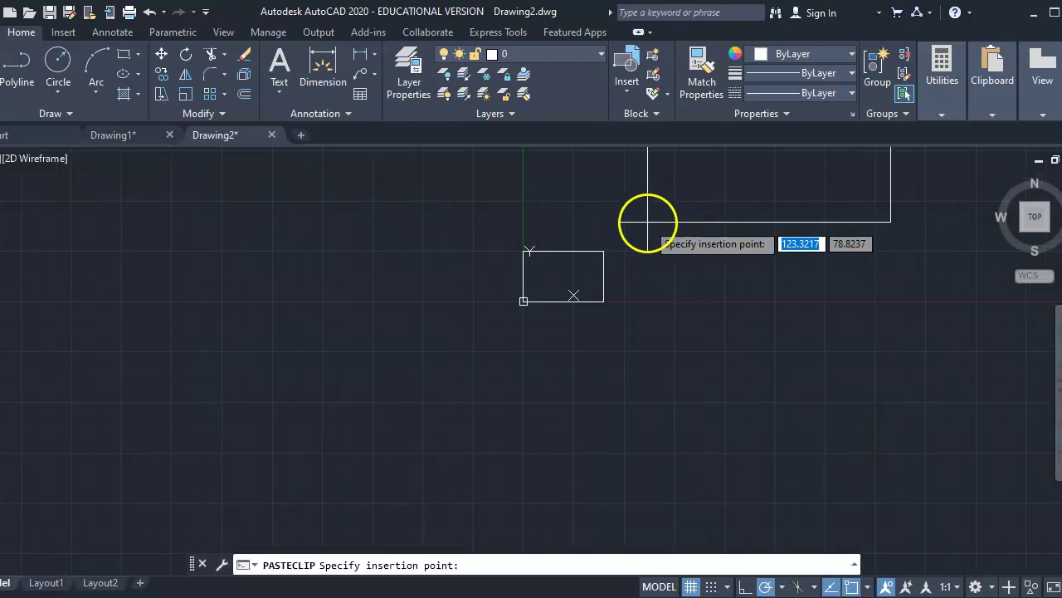
left_click(648, 222)
Window-select the pasted Carriage Stop image
scroll(745, 305, "down", 2)
scroll(722, 329, "down", 2)
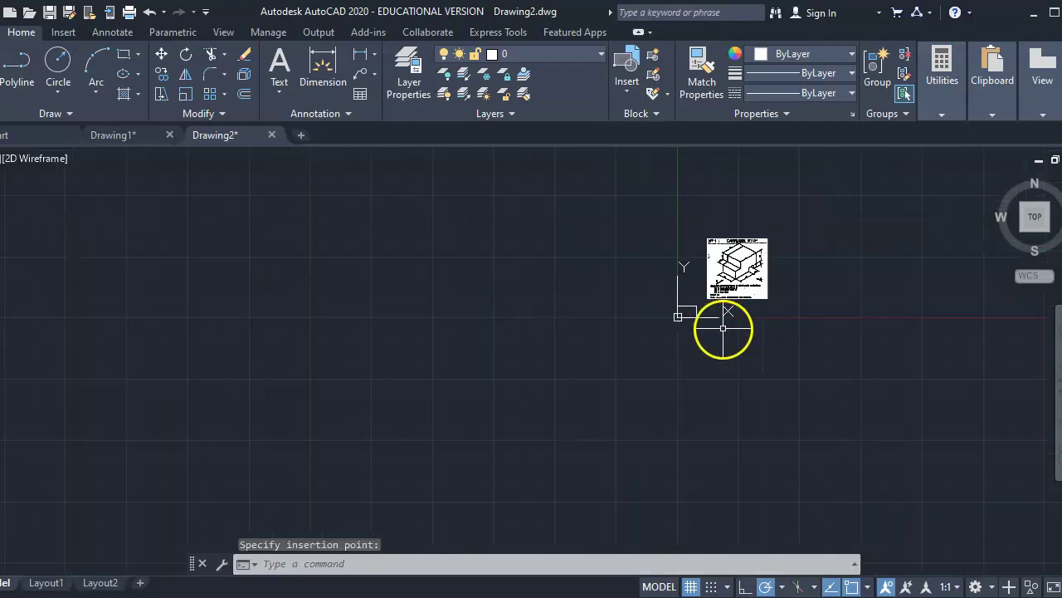
scroll(797, 237, "up", 3)
scroll(549, 455, "down", 1)
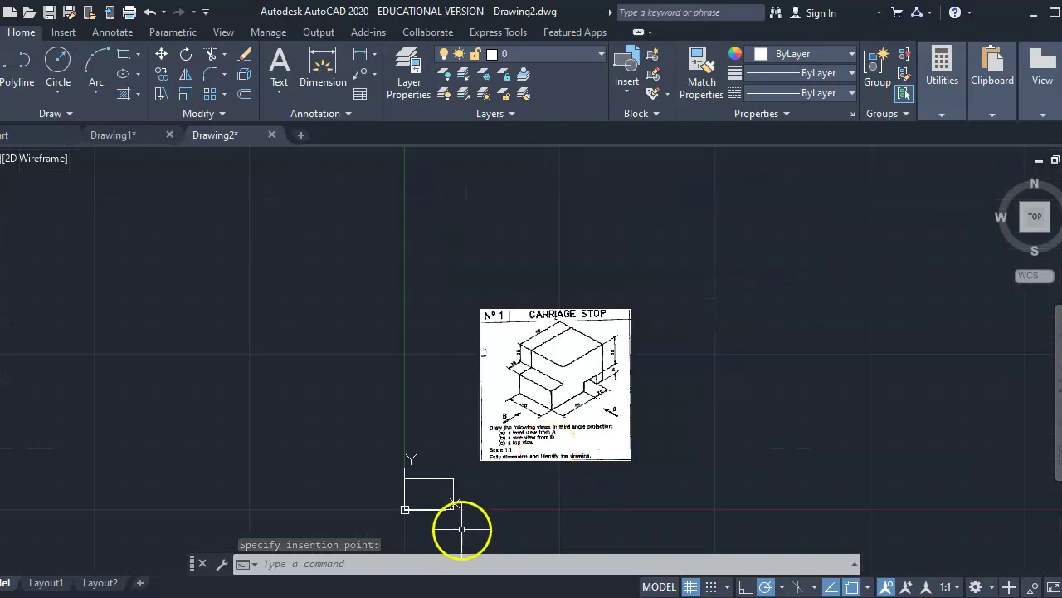
left_click(592, 348)
left_click(589, 345)
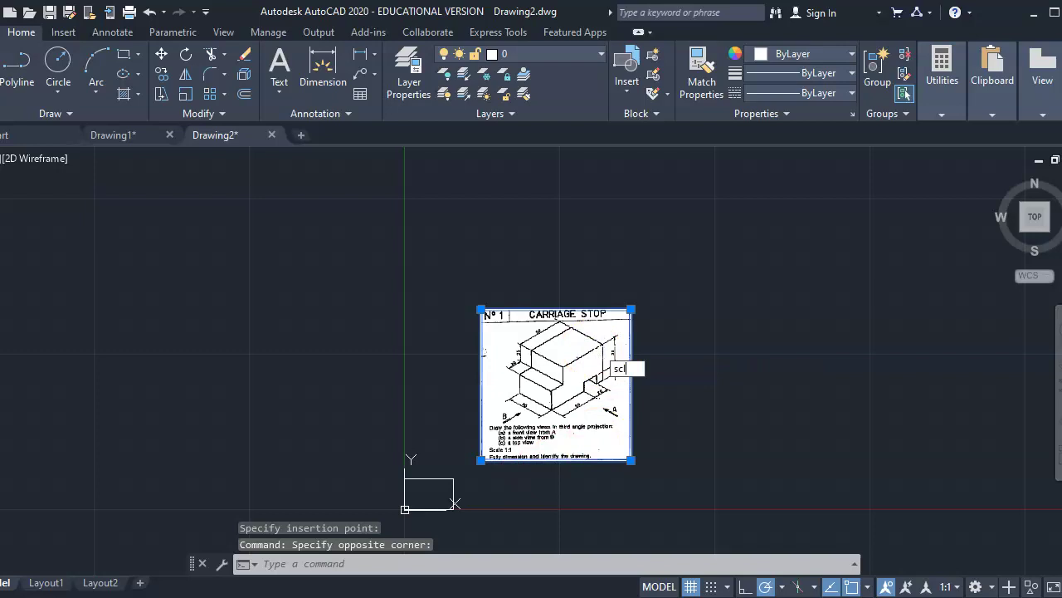
Scale the image by 0.5 about its lower-left corner
key("BackSpace")
type("a")
key("Return")
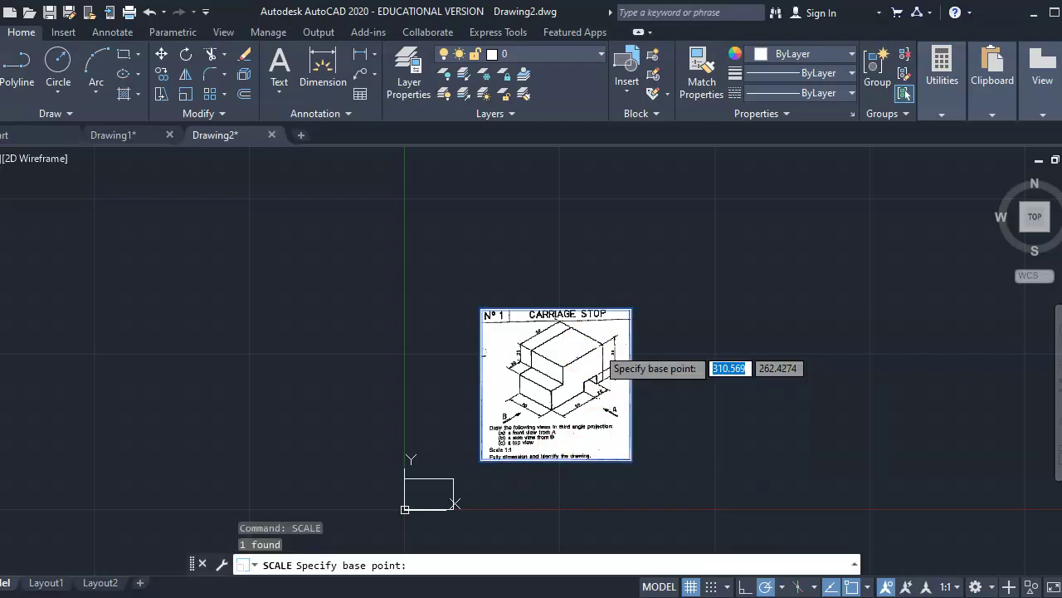
left_click(482, 458)
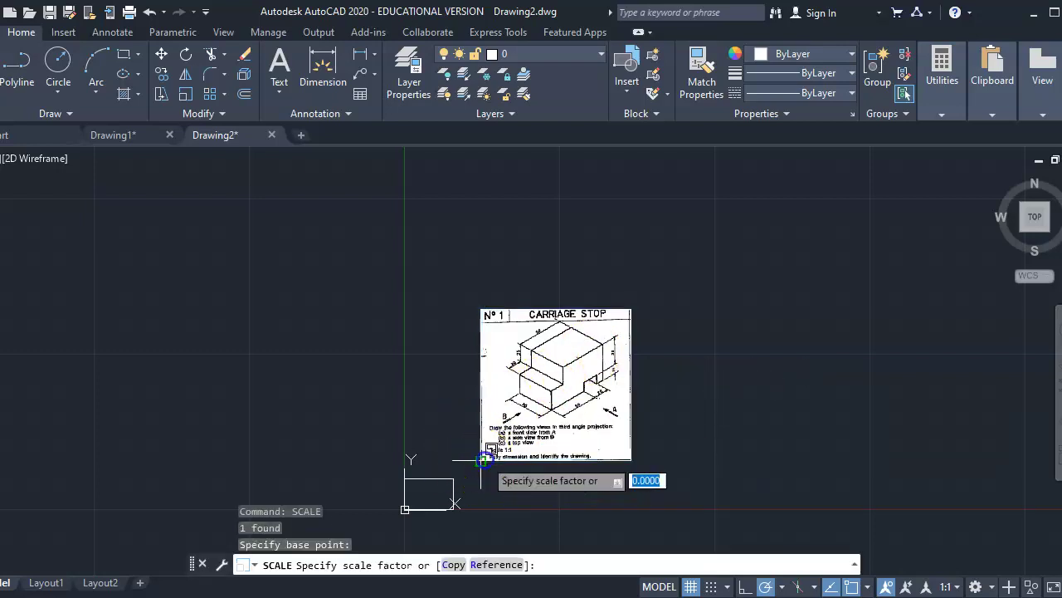
type(".5")
key("Return")
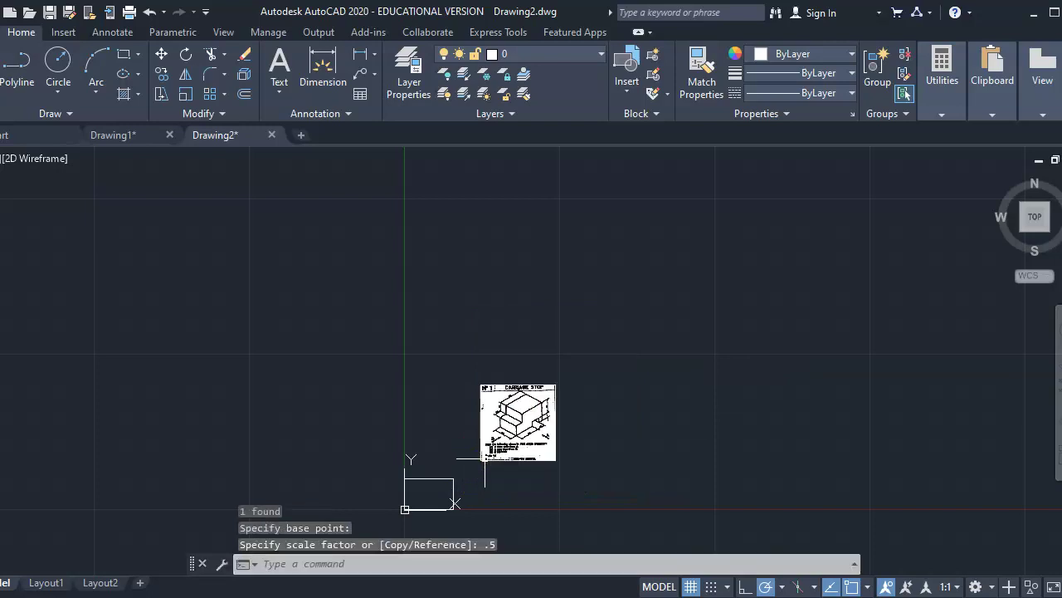
Frame the rectangle and scaled image in view and clear the selection
scroll(467, 445, "up", 6)
scroll(523, 470, "down", 2)
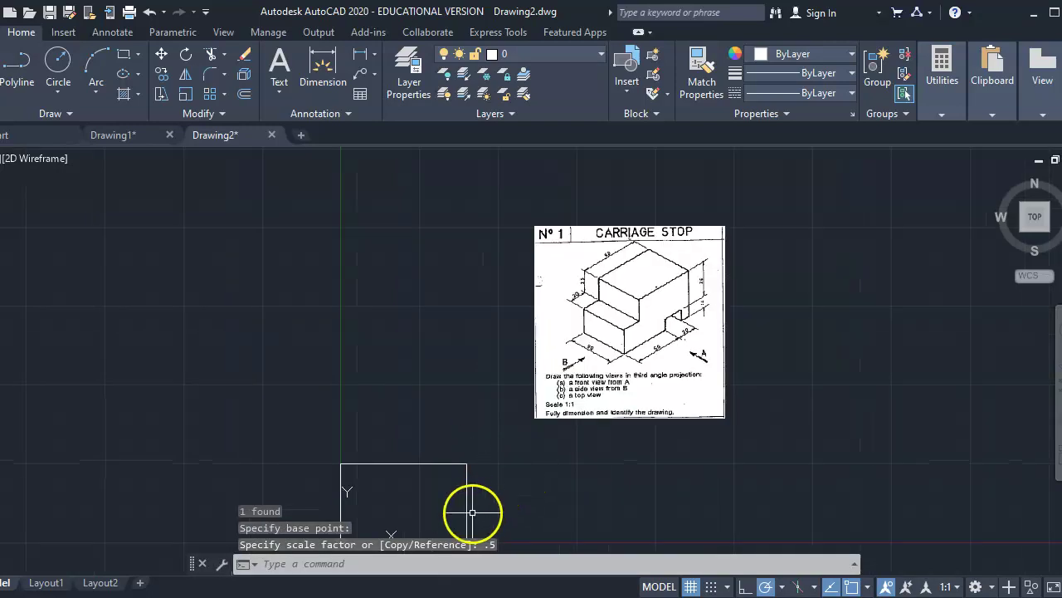
middle_click_drag(557, 470, 634, 339)
scroll(610, 399, "up", 2)
left_click_drag(608, 400, 648, 330)
left_click(647, 330)
scroll(594, 340, "down", 6)
scroll(656, 303, "up", 4)
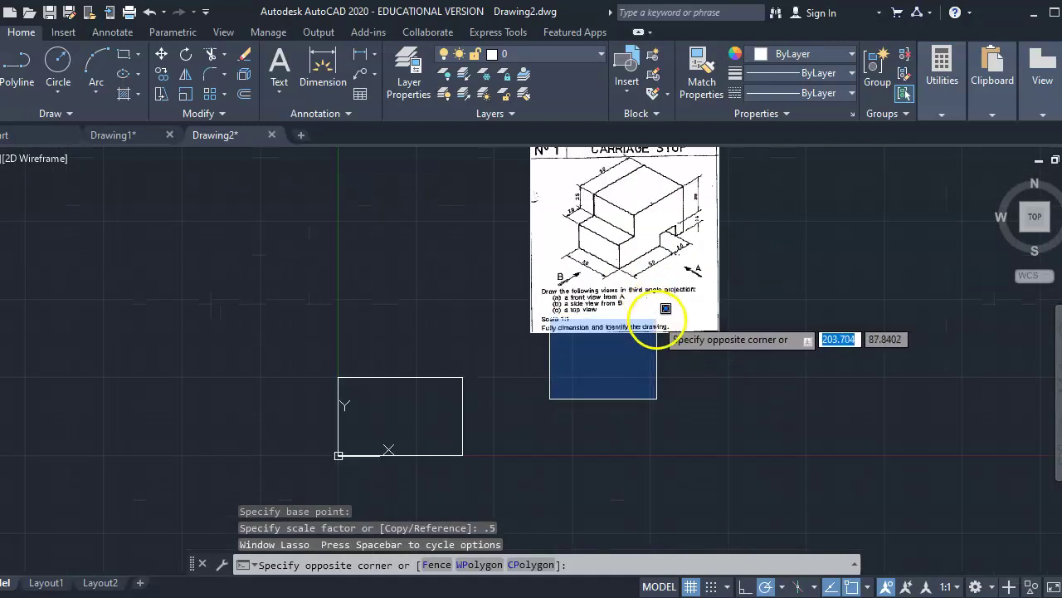
left_click(707, 325)
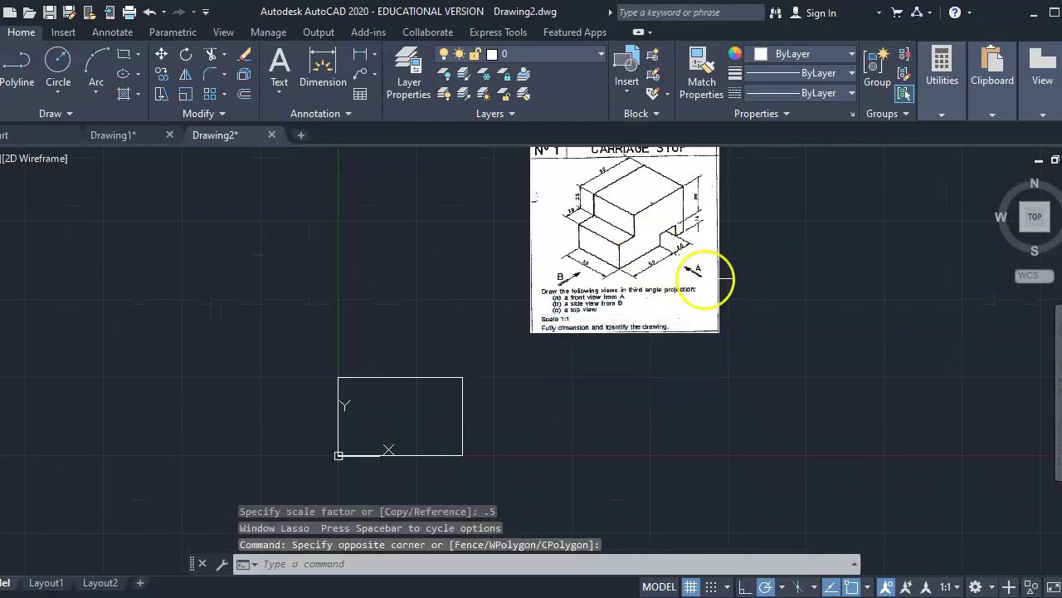
Switch to Drawing Task4.pdf and set Rotate Pages to Clockwise 90 degrees for all pages
key("alt+Tab")
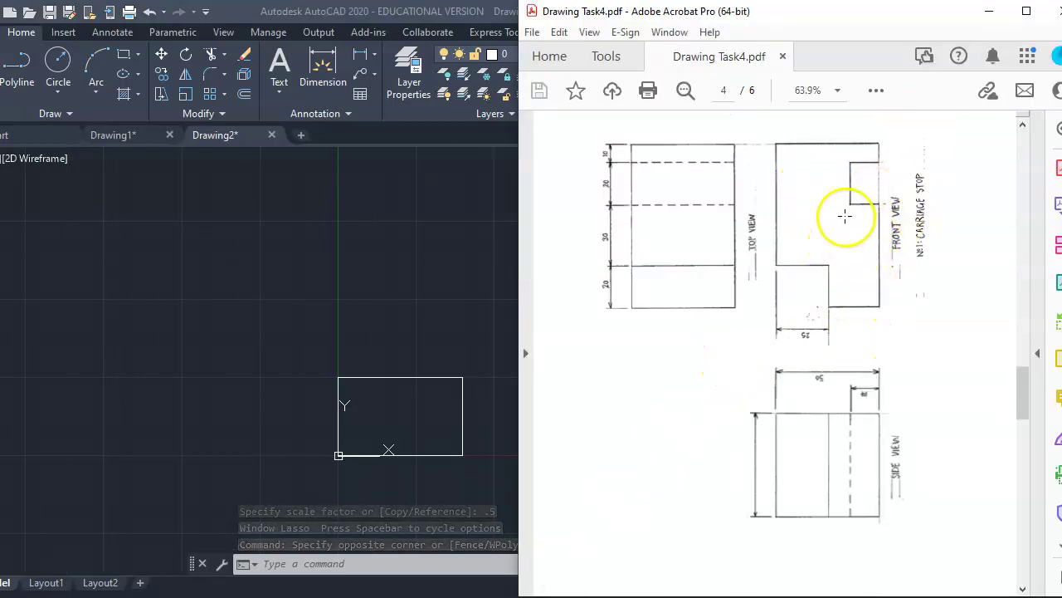
key("ctrl+r")
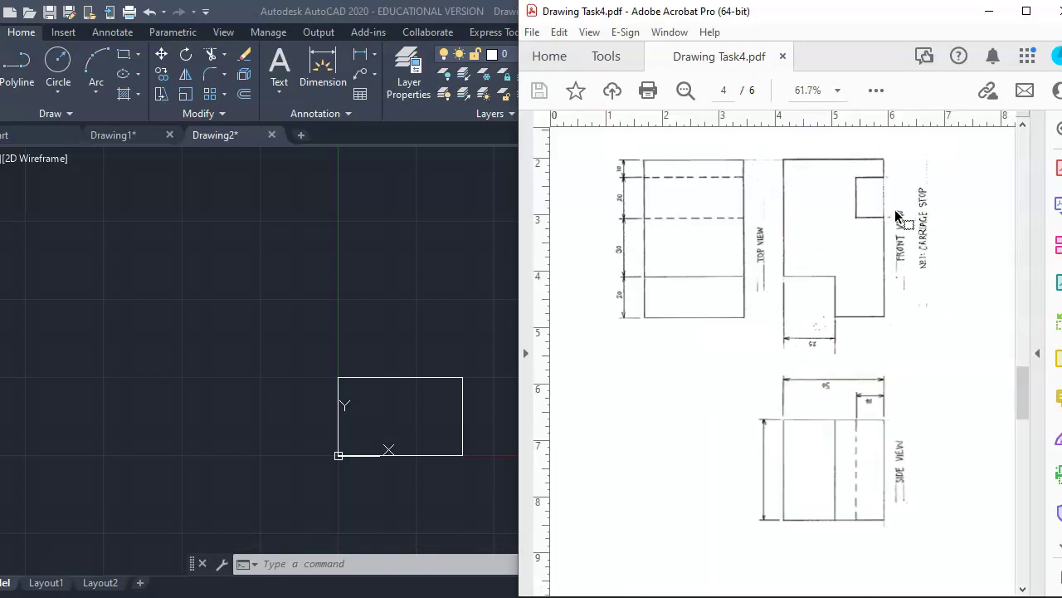
key("ctrl+r")
key("ctrl+shift+r")
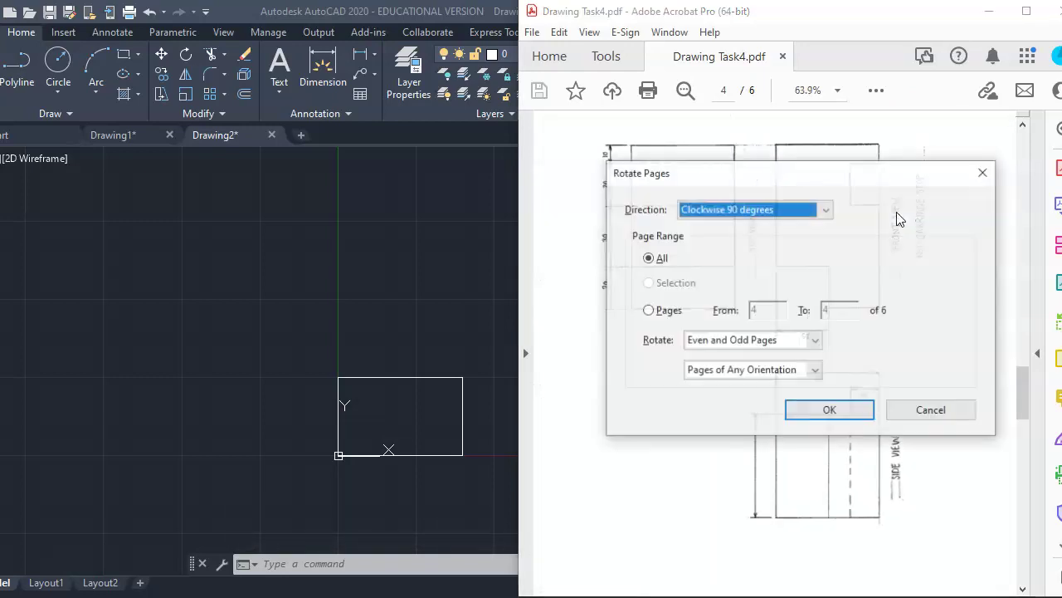
Rotate all PDF pages 90° clockwise and scroll to page 4's Carriage Stop views
left_click(830, 411)
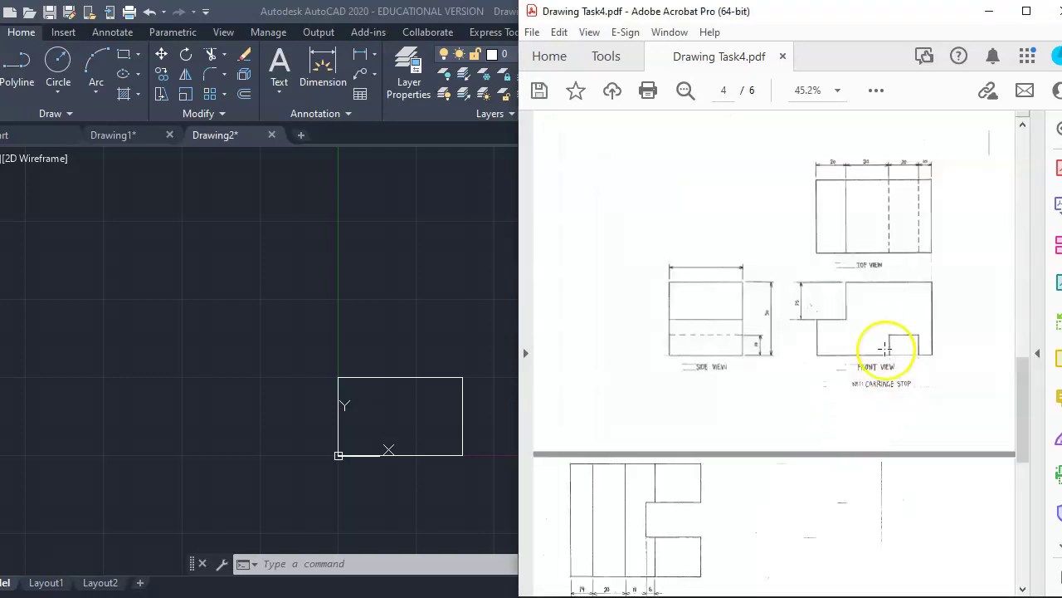
scroll(891, 354, "up", 2)
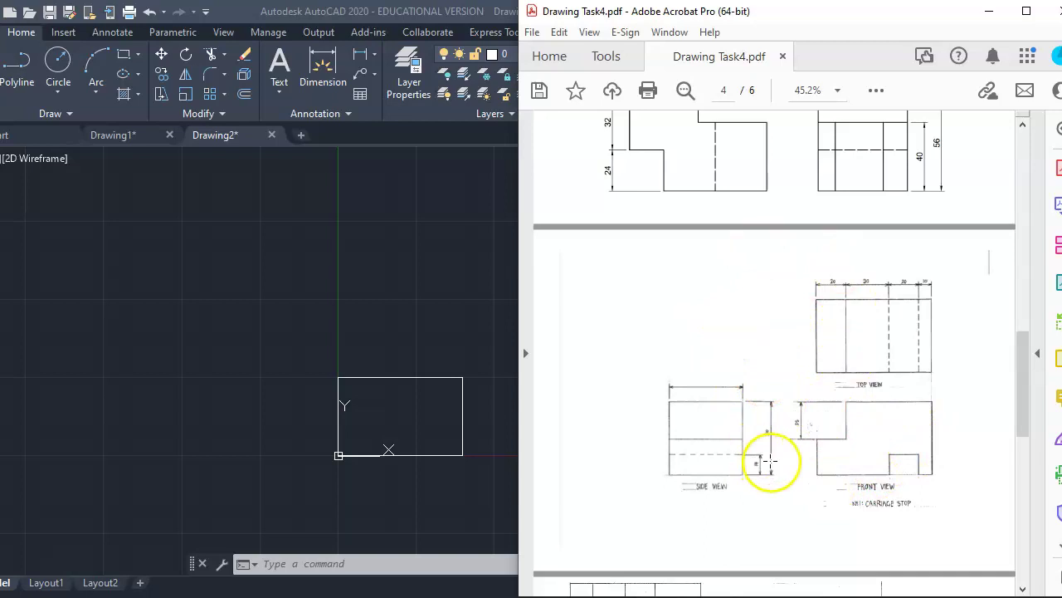
scroll(770, 461, "up", 10)
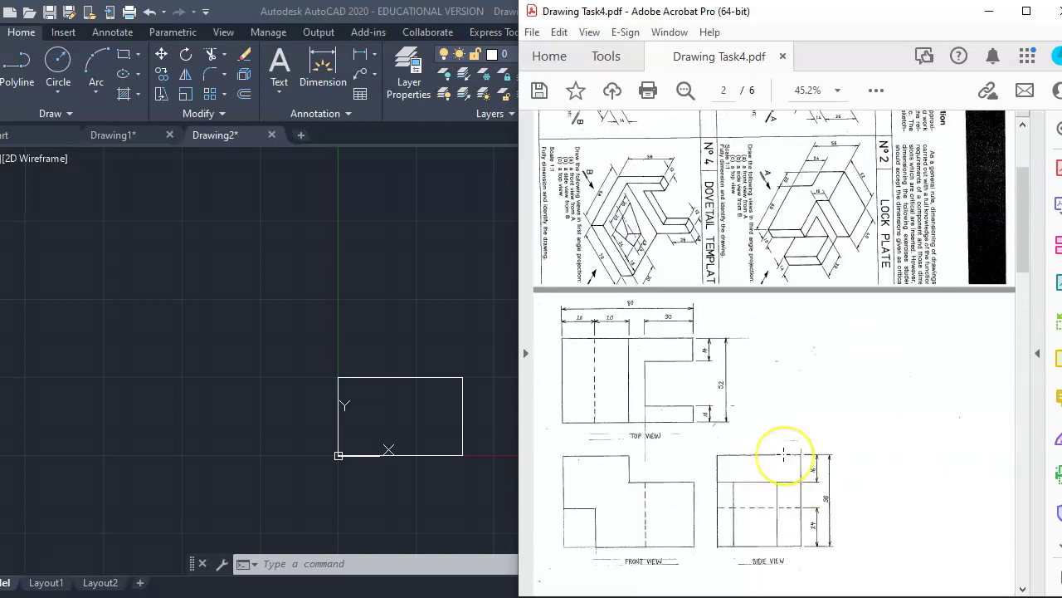
scroll(784, 454, "down", 5)
scroll(702, 391, "up", 3)
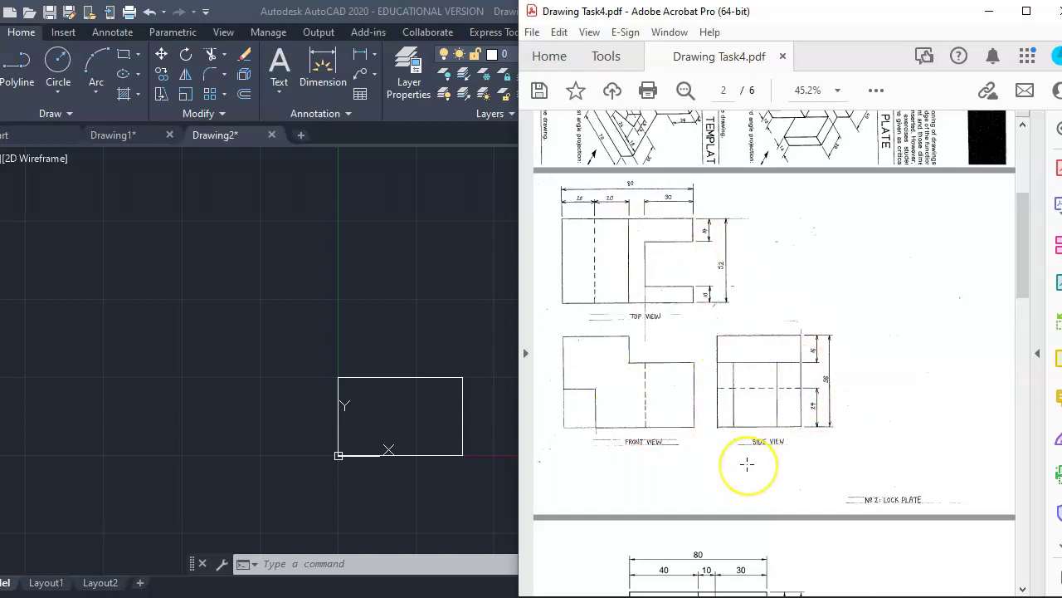
scroll(895, 425, "up", 5)
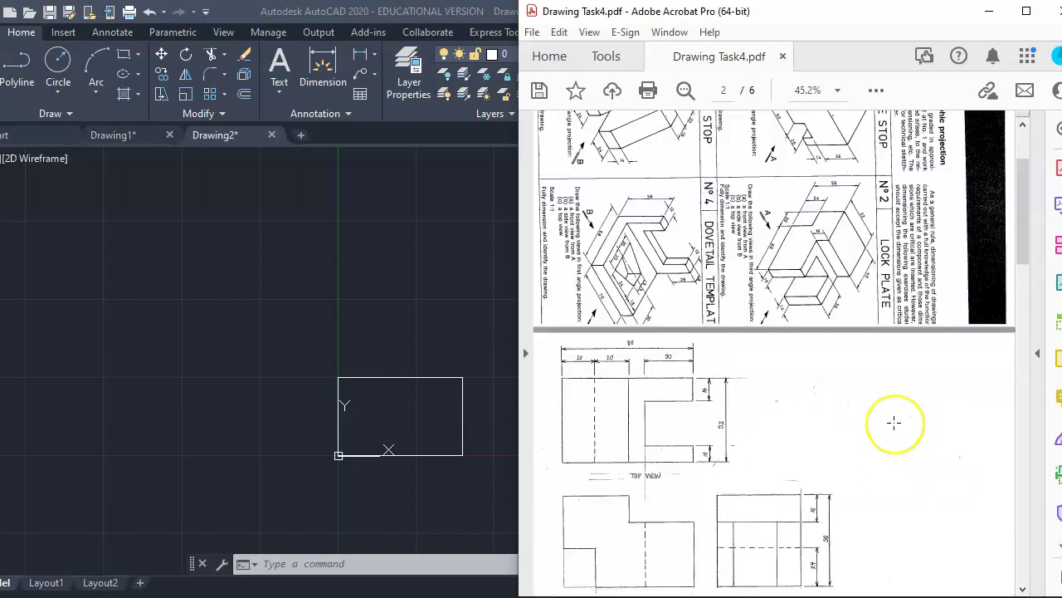
scroll(863, 415, "down", 10)
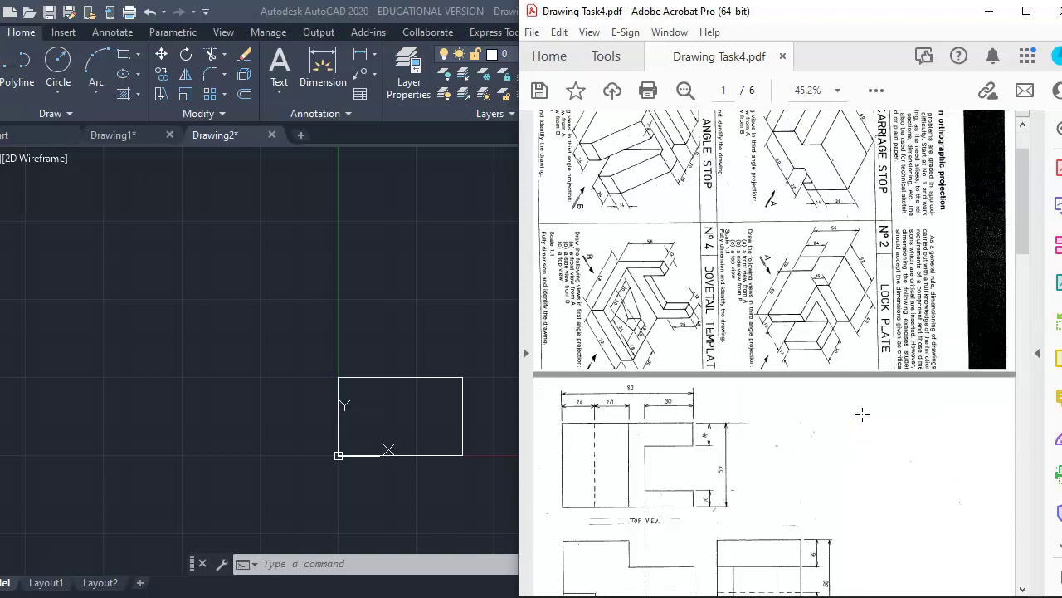
scroll(852, 357, "down", 5)
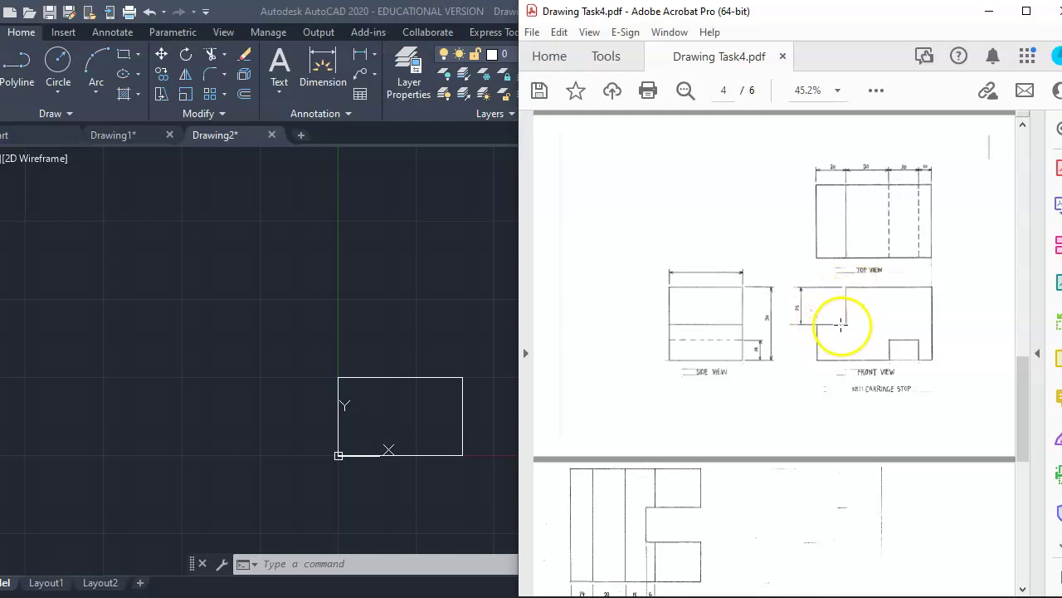
left_click(379, 328)
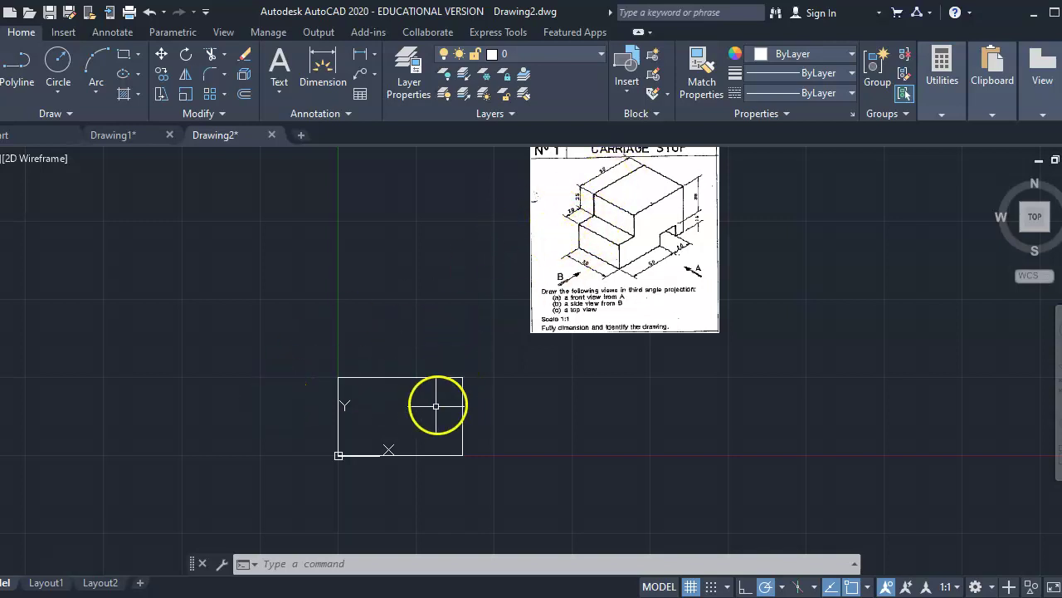
type("c")
key("Return")
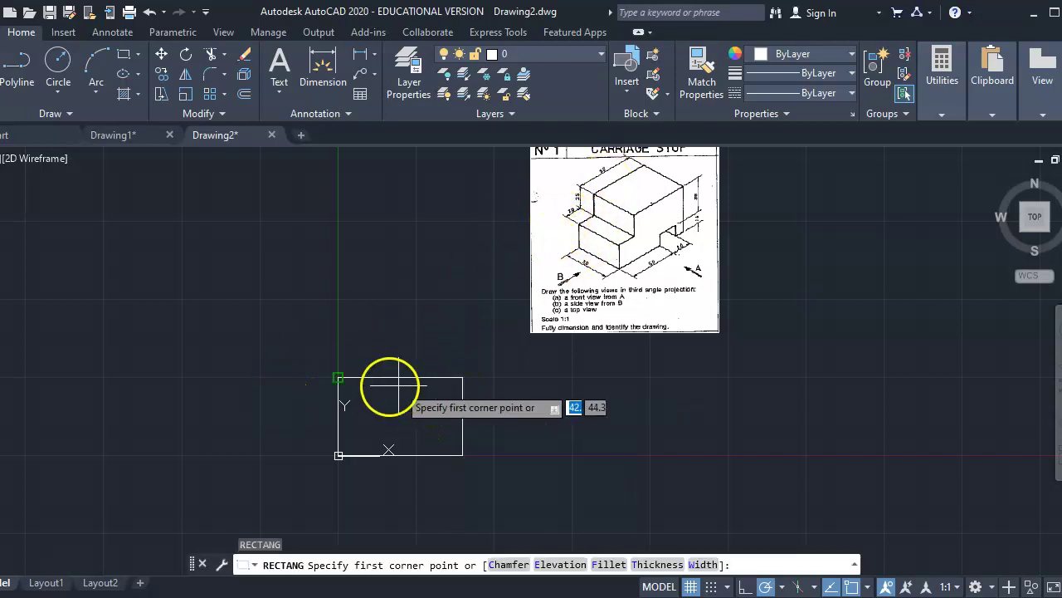
left_click(339, 377)
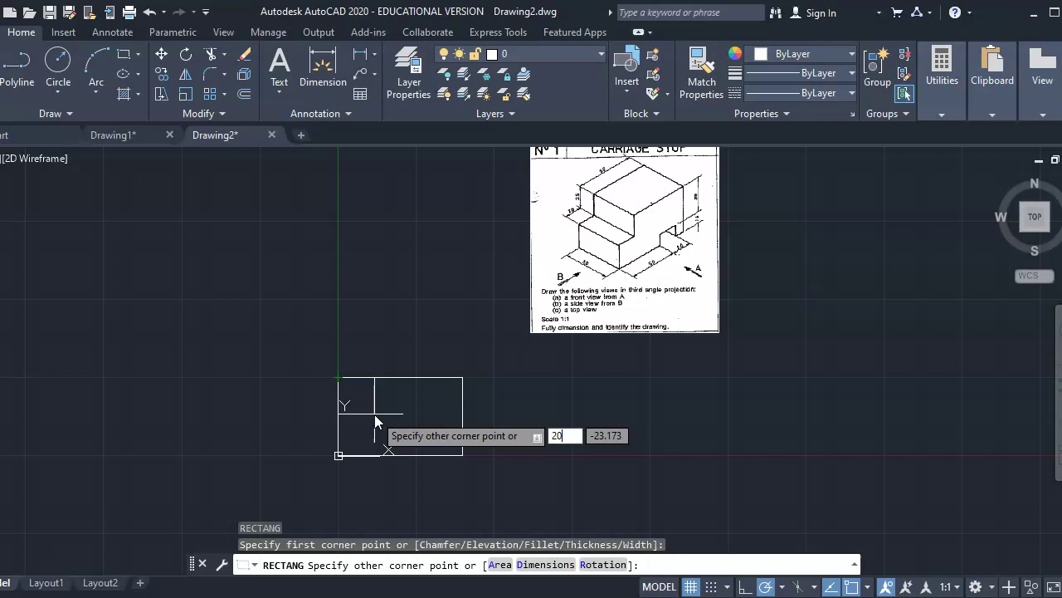
key("Tab")
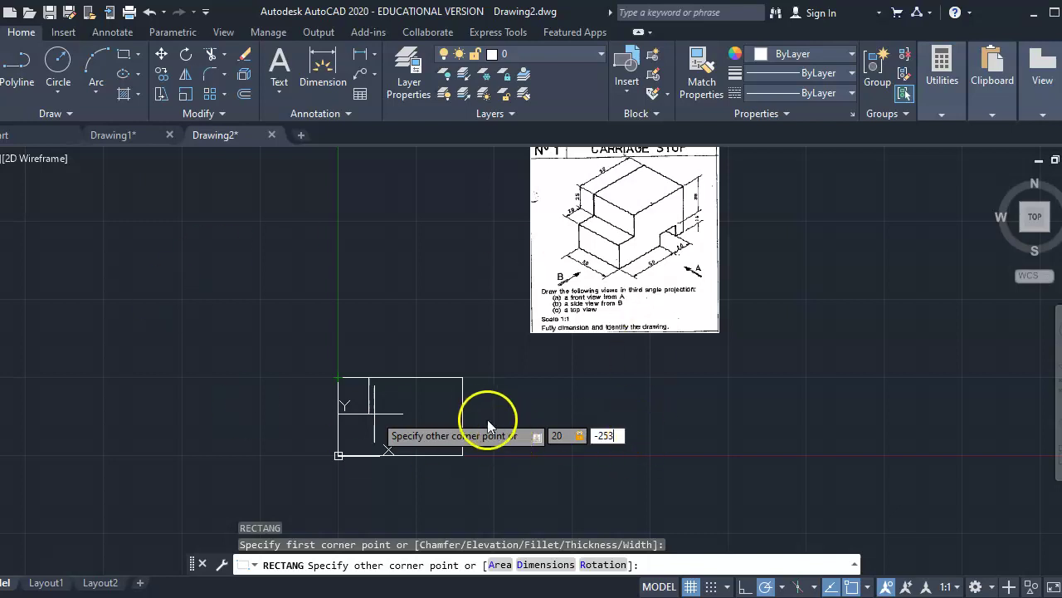
type("-25")
key("Return")
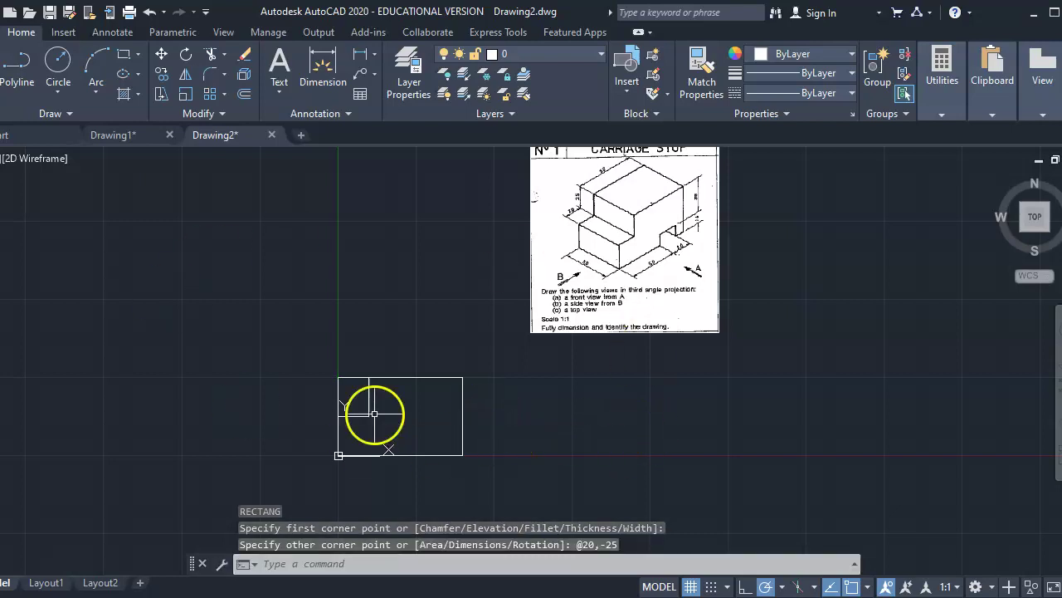
scroll(345, 417, "up", 5)
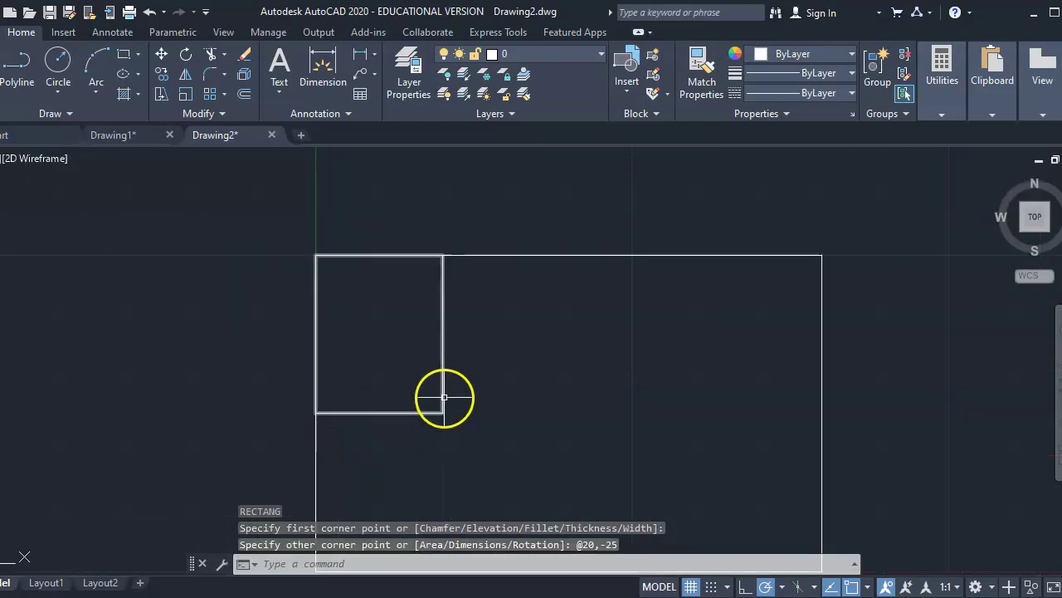
scroll(443, 397, "down", 5)
scroll(392, 392, "up", 4)
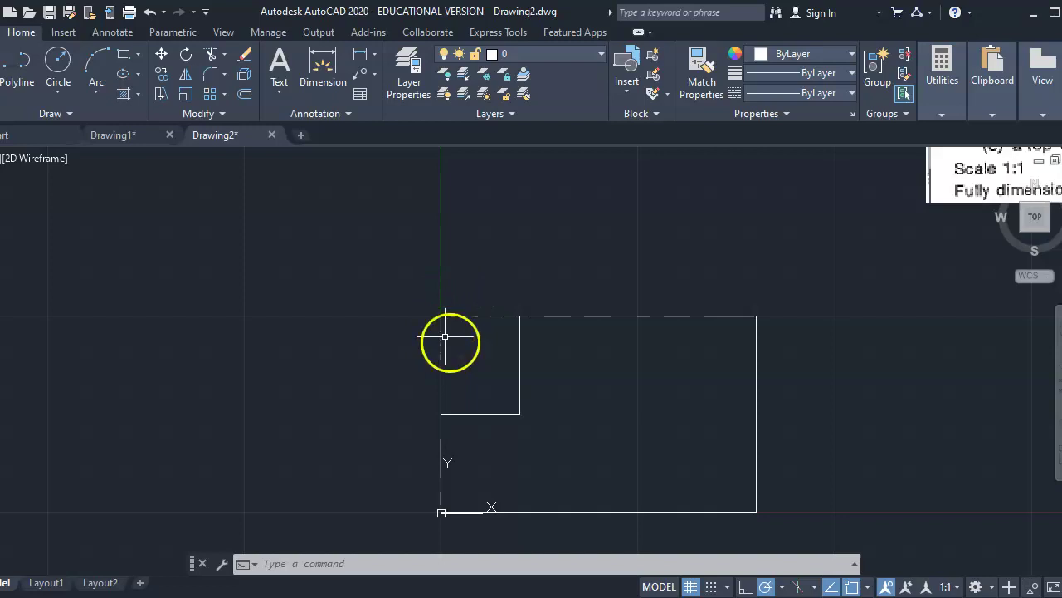
Start TRIM with TR and try picking both rectangles as cutting edges, then cancel
type("tr")
key("Return")
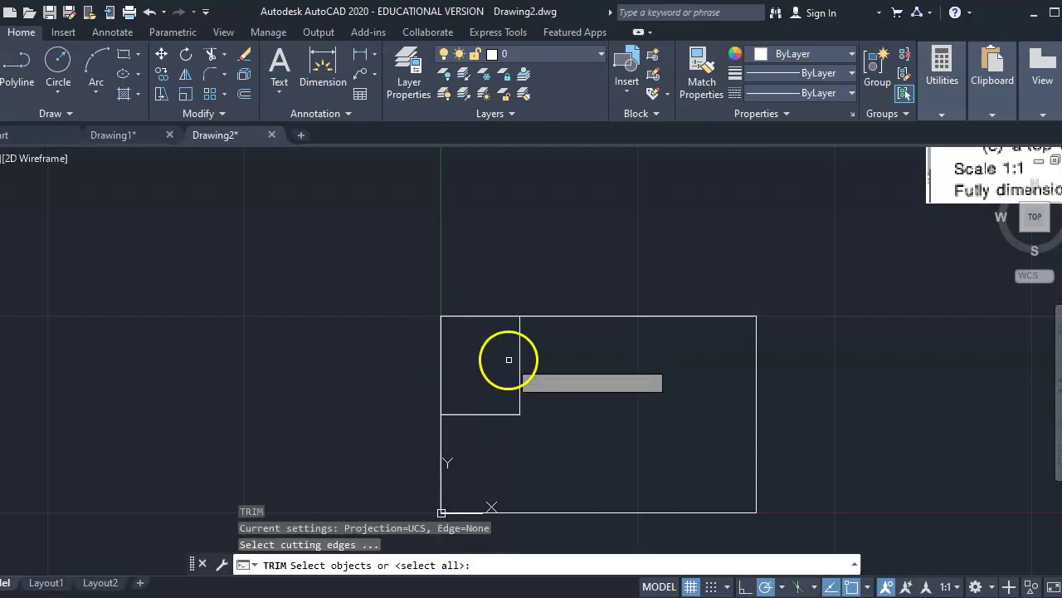
left_click(488, 315)
left_click(490, 315)
left_click(487, 319)
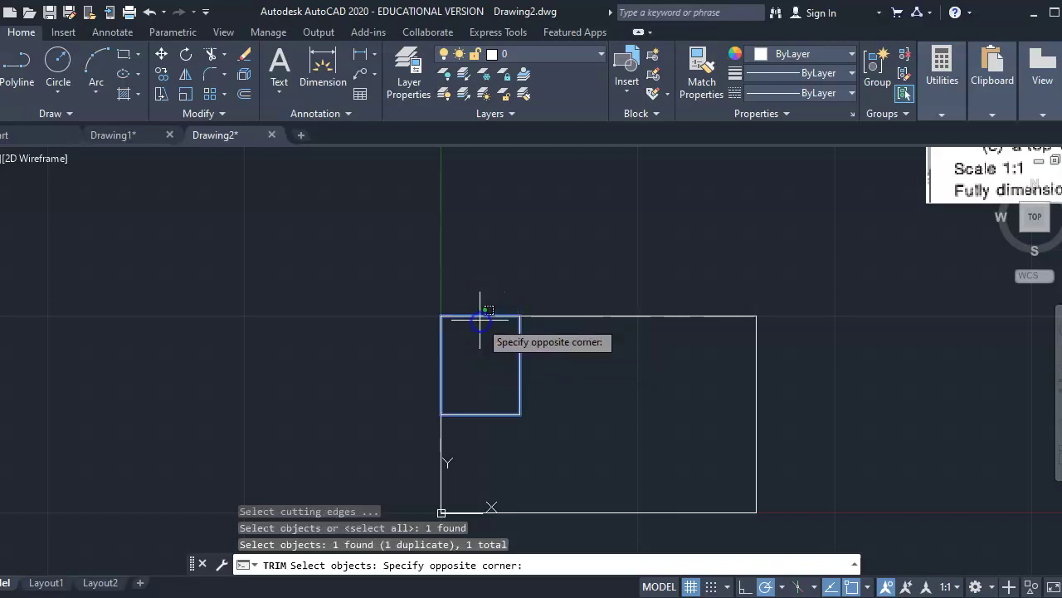
left_click(482, 308)
left_click(482, 316)
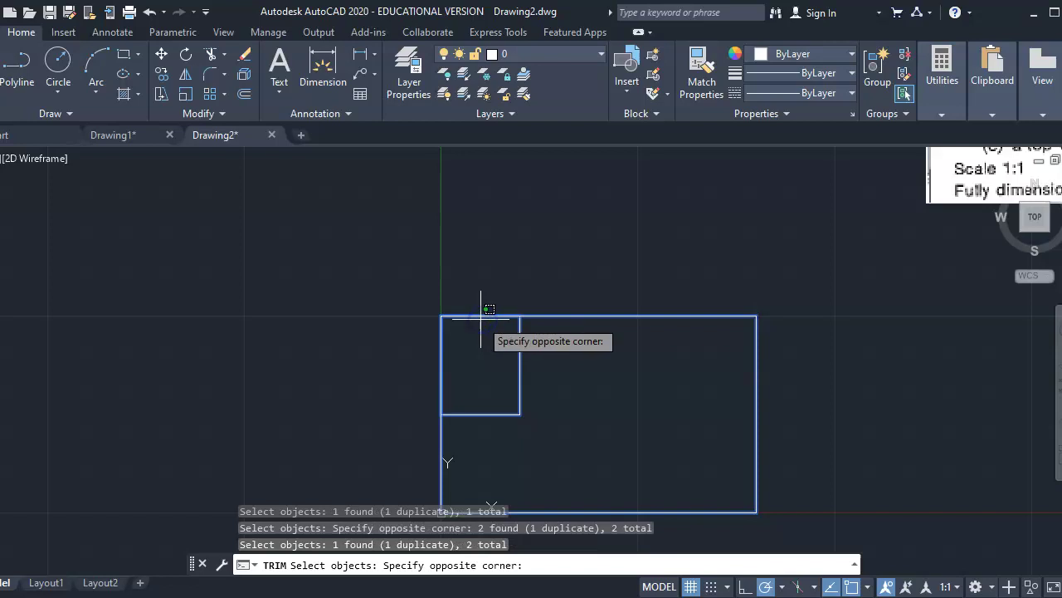
key("Escape")
key("Escape")
Crossing-select both rectangles as cutting edges and trim away the outline's top-left corner segments
left_click(501, 324)
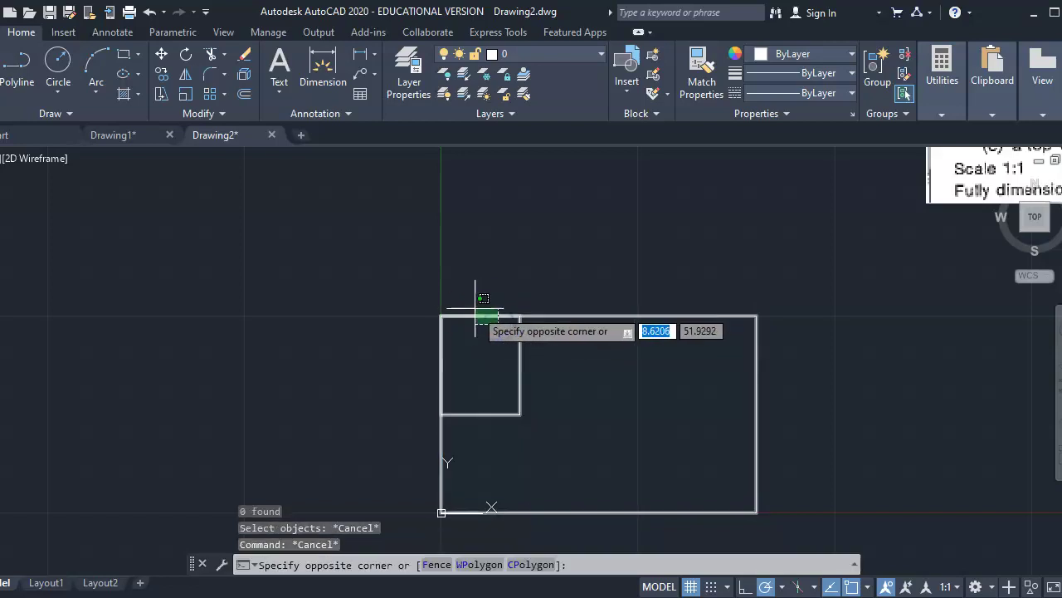
left_click(456, 297)
key("space")
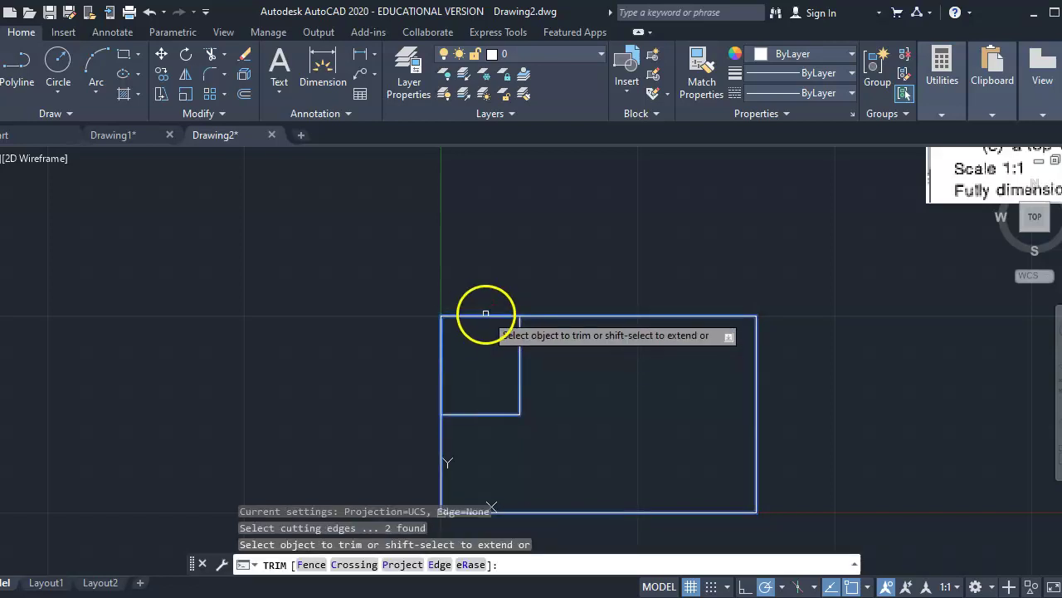
left_click(488, 316)
left_click(441, 338)
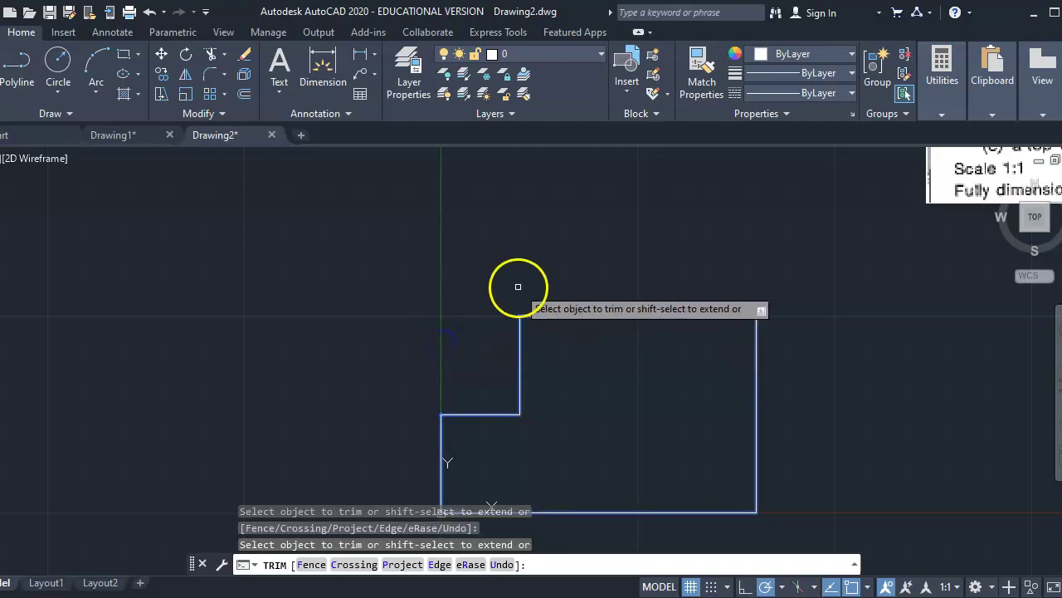
key("Escape")
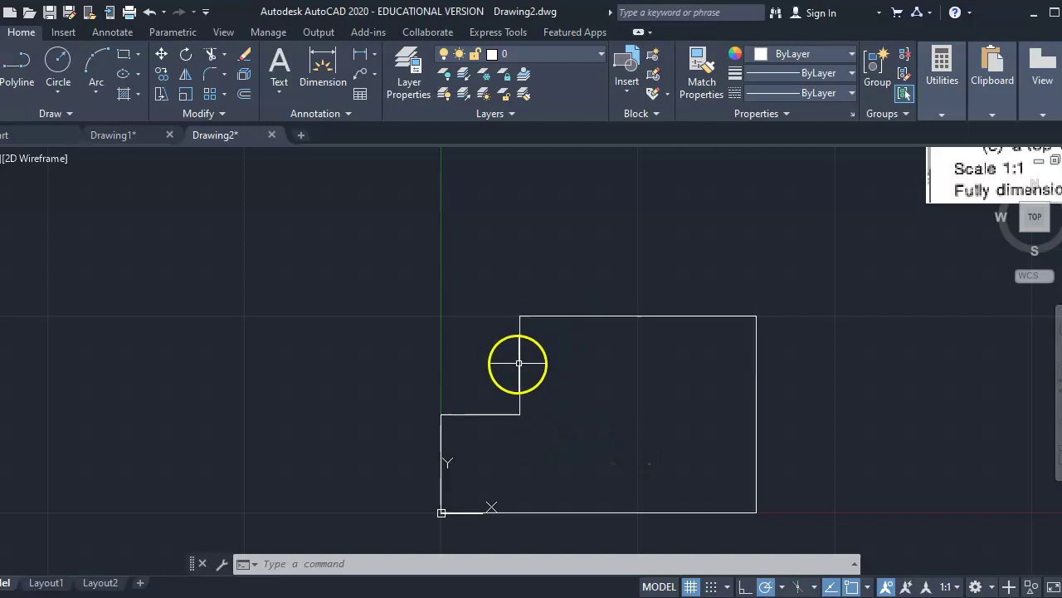
scroll(744, 382, "down", 5)
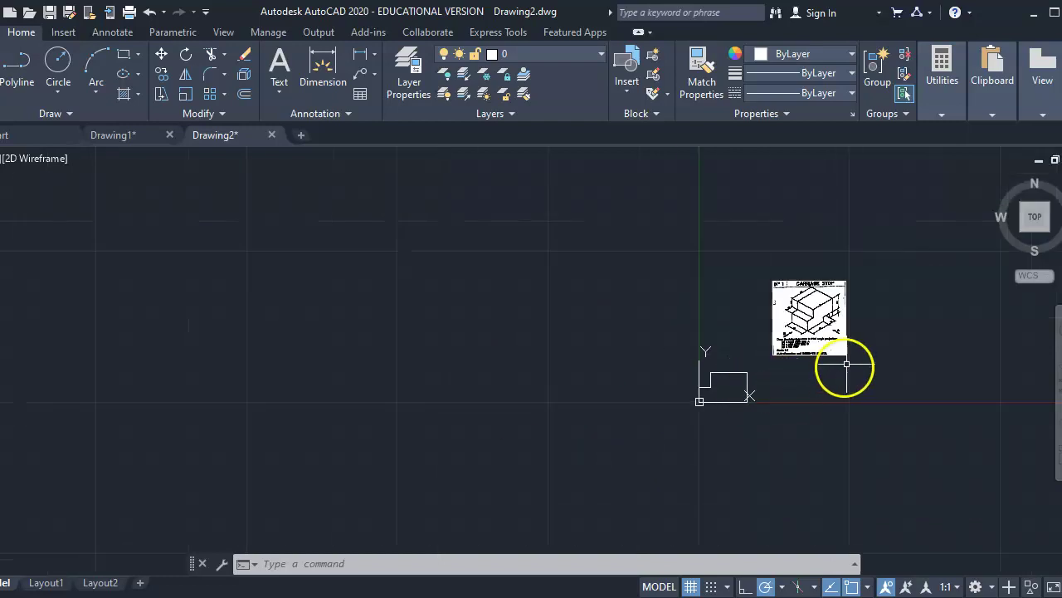
Zoom in on the half-size Carriage Stop reference image beside the drawing
scroll(842, 368, "up", 5)
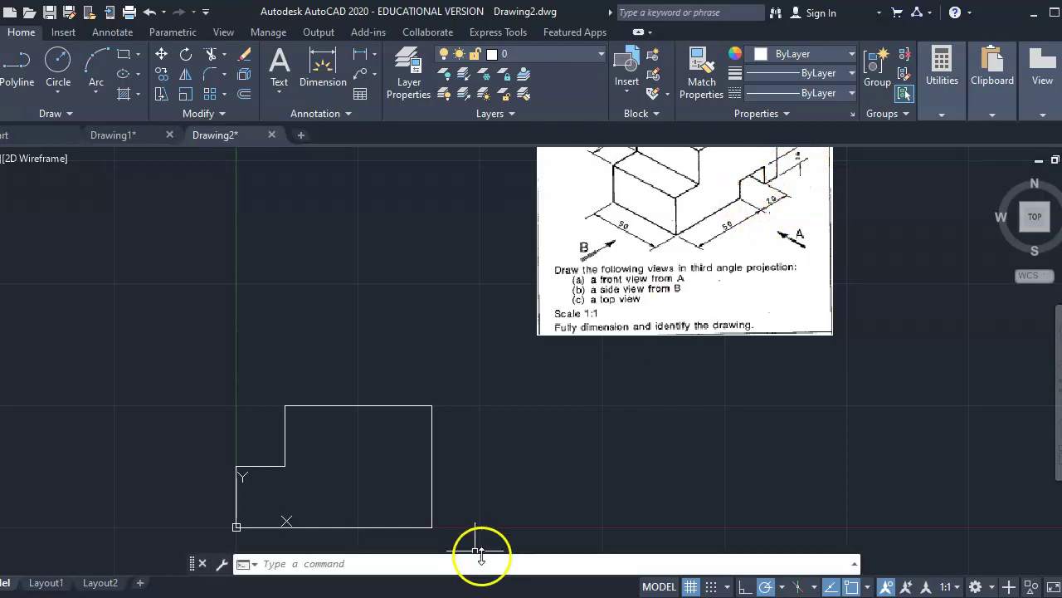
Check the Carriage Stop front, side and top views in Drawing Task4.pdf, then return to AutoCAD
key("alt+Tab")
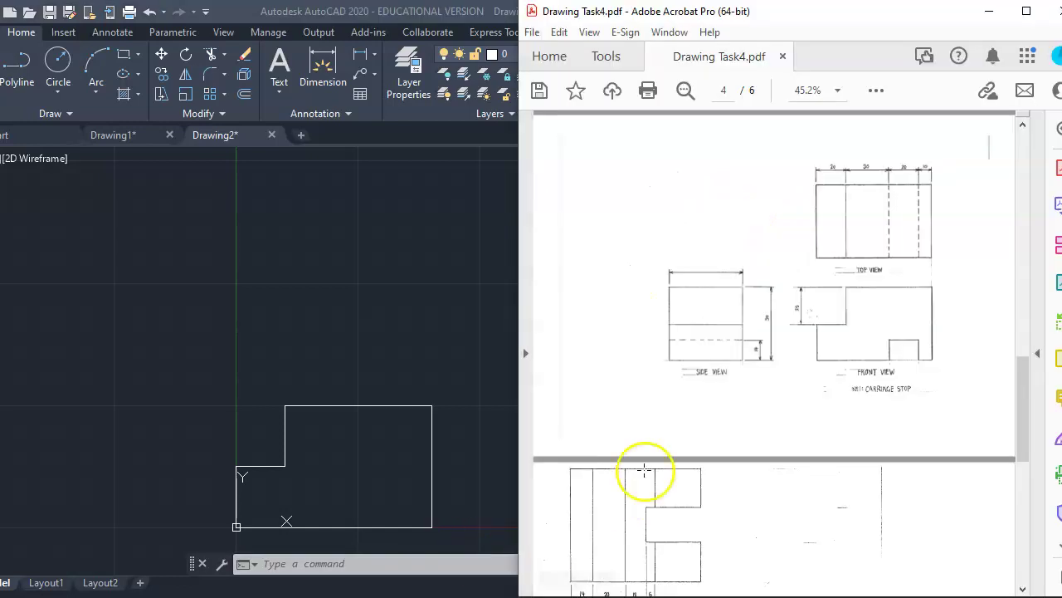
scroll(765, 372, "up", 3)
scroll(765, 372, "down", 3)
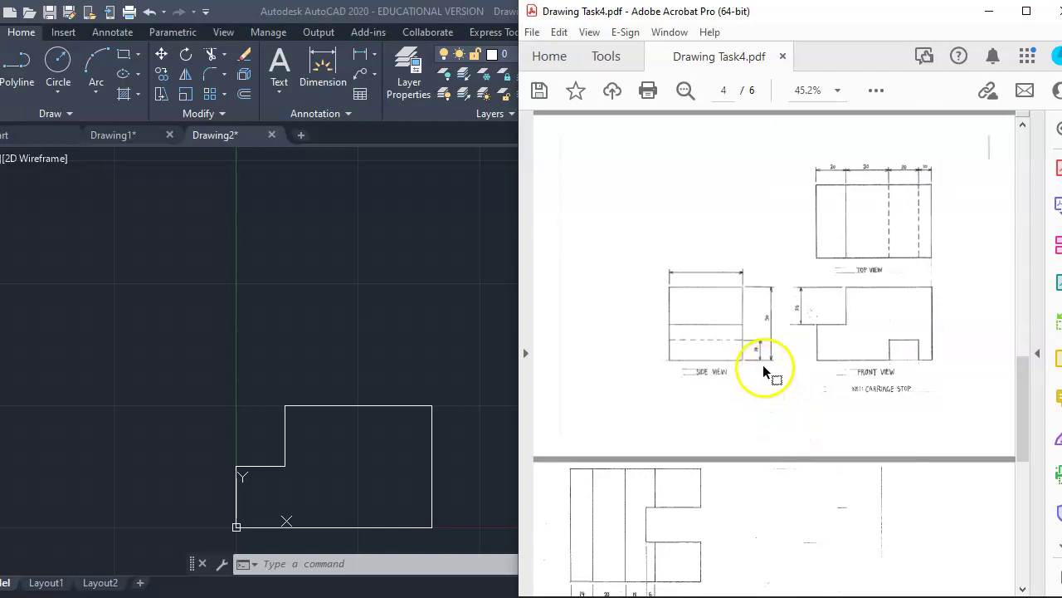
left_click(508, 399)
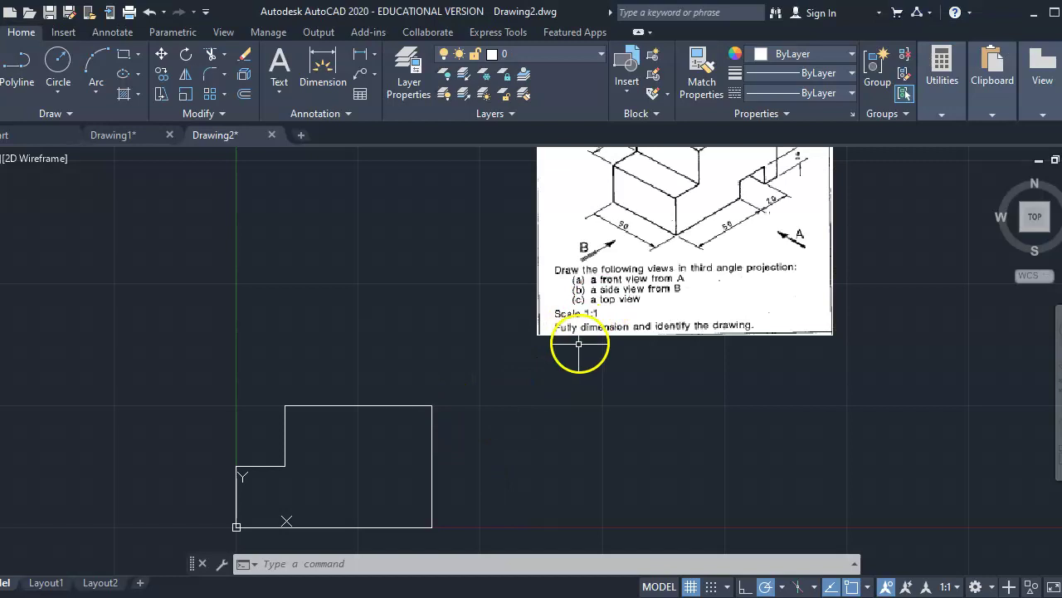
Start a rectangle at the outline's lower-left corner, cancel it, and adjust the zoom
type("rec")
key("Return")
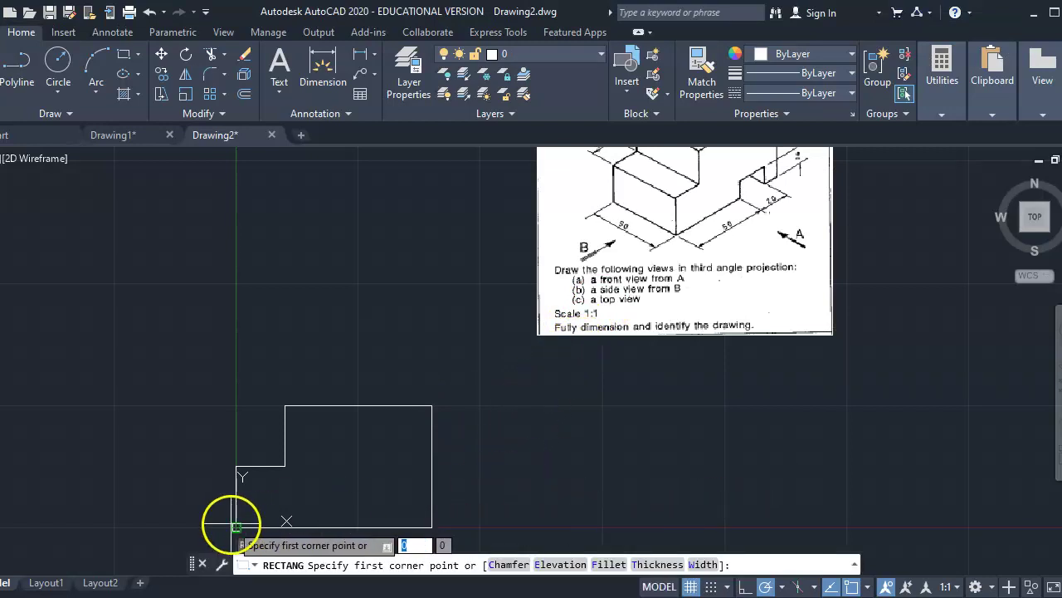
left_click(236, 525)
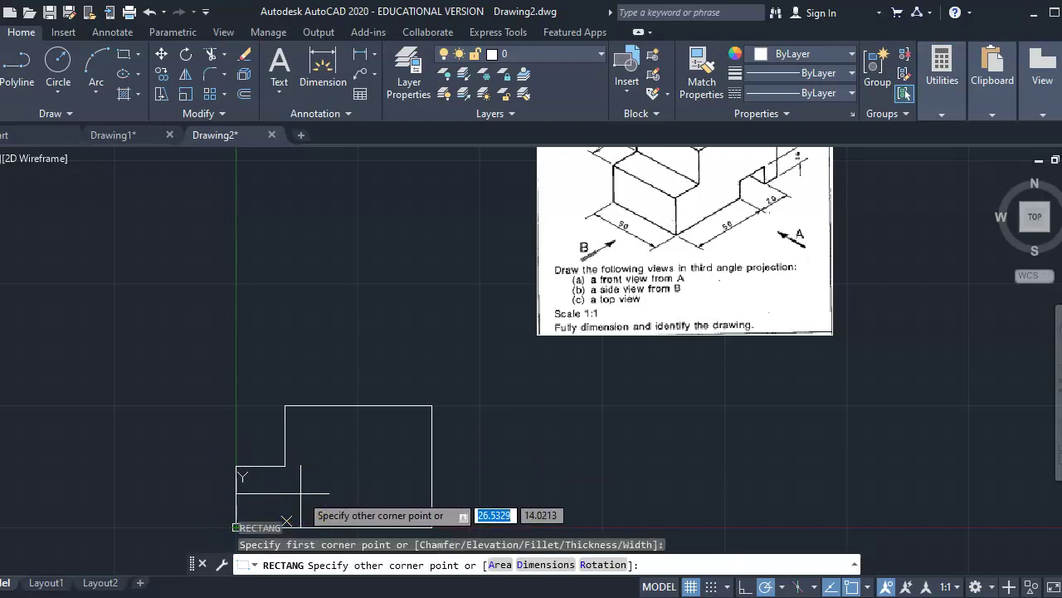
key("Escape")
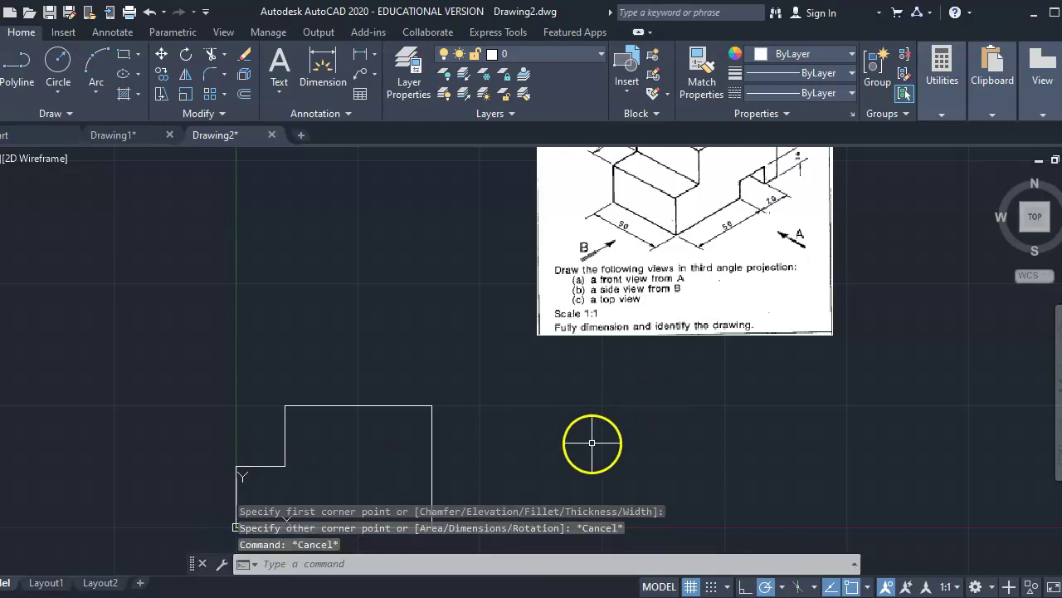
scroll(285, 468, "down", 4)
scroll(273, 491, "up", 5)
scroll(532, 423, "down", 3)
scroll(683, 479, "up", 4)
scroll(688, 470, "down", 4)
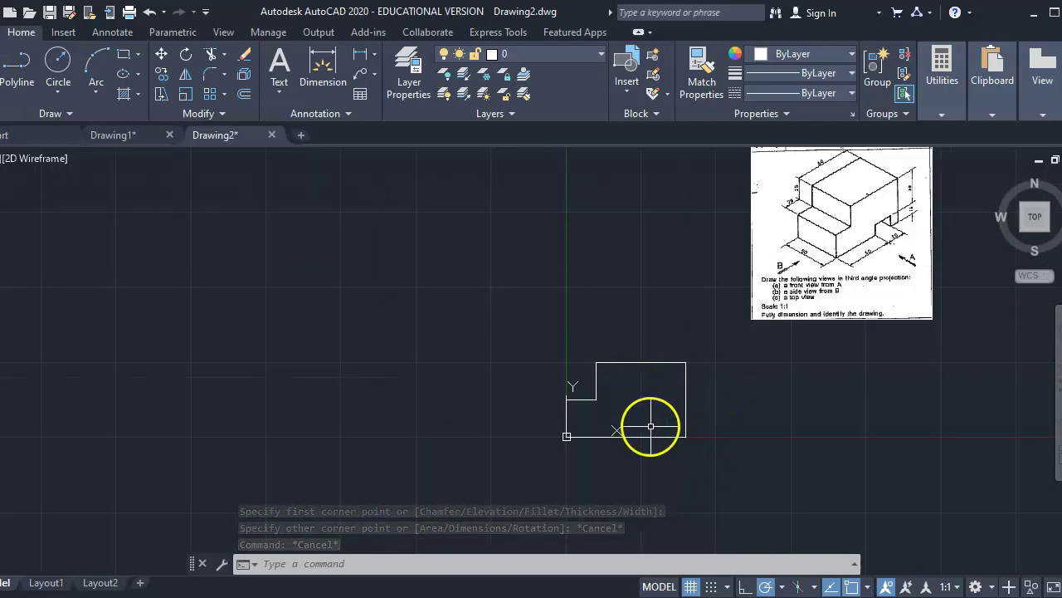
type("c")
key("Return")
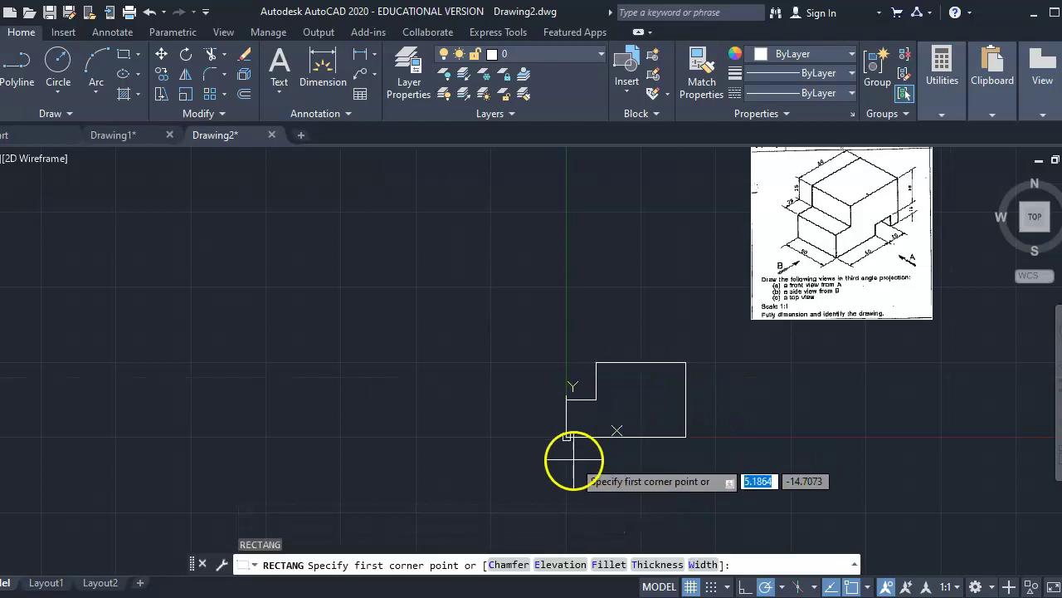
left_click(567, 435)
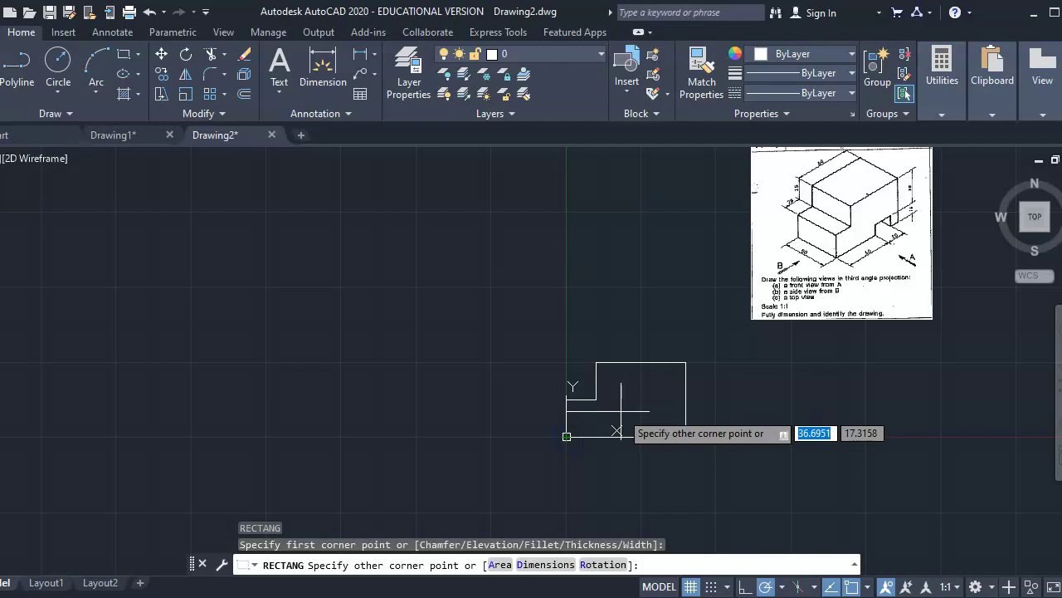
type("20")
key("Tab")
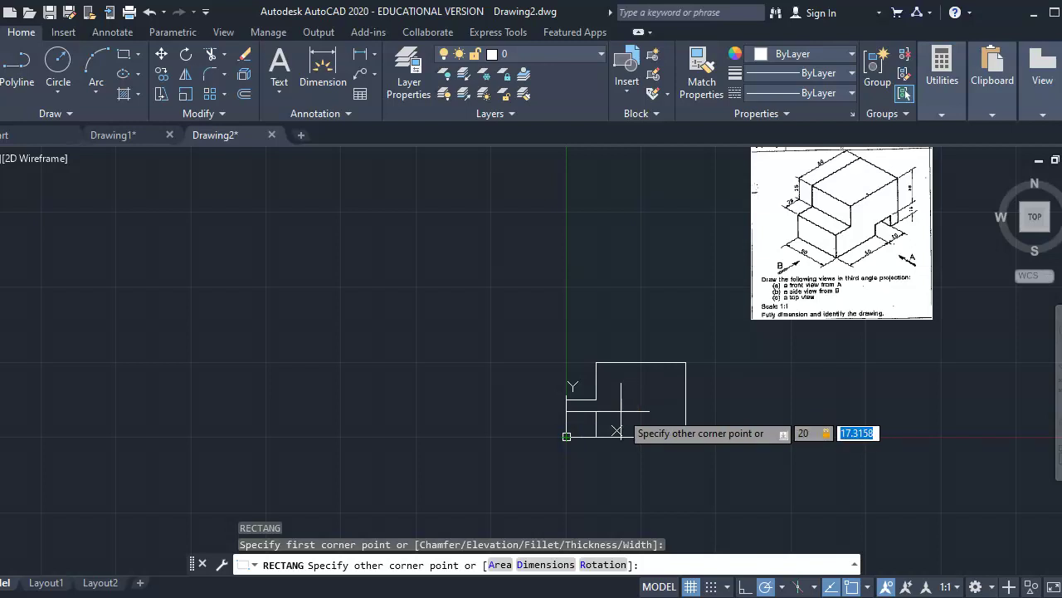
key("Return")
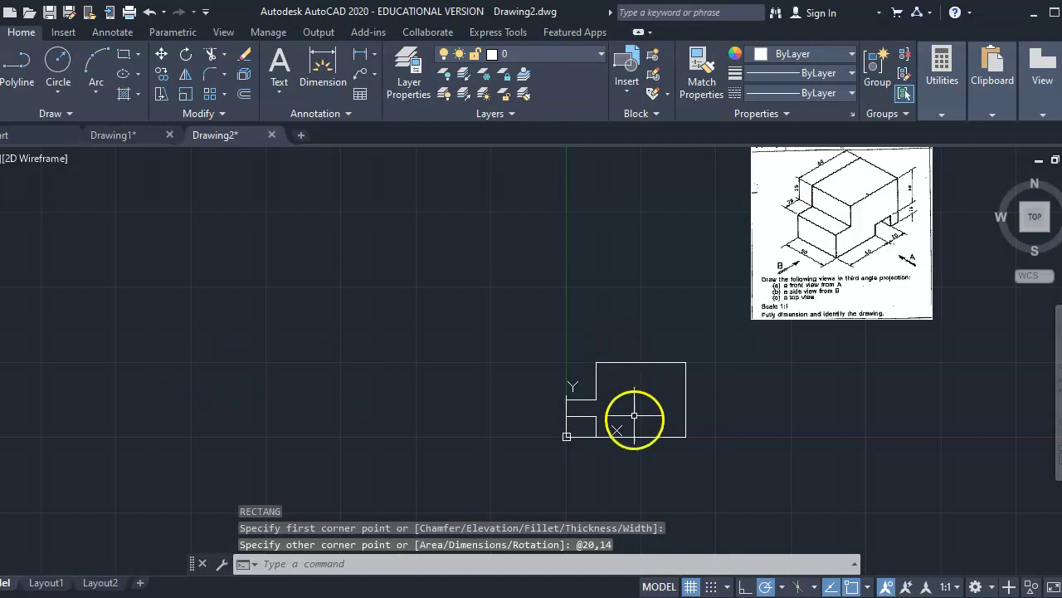
left_click(596, 419)
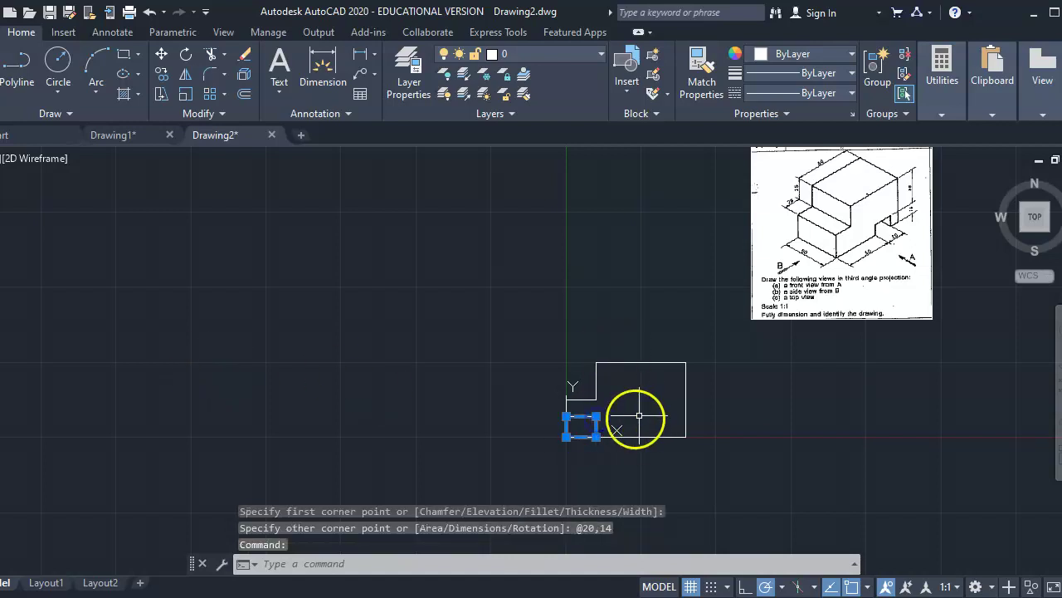
type("M")
key("Return")
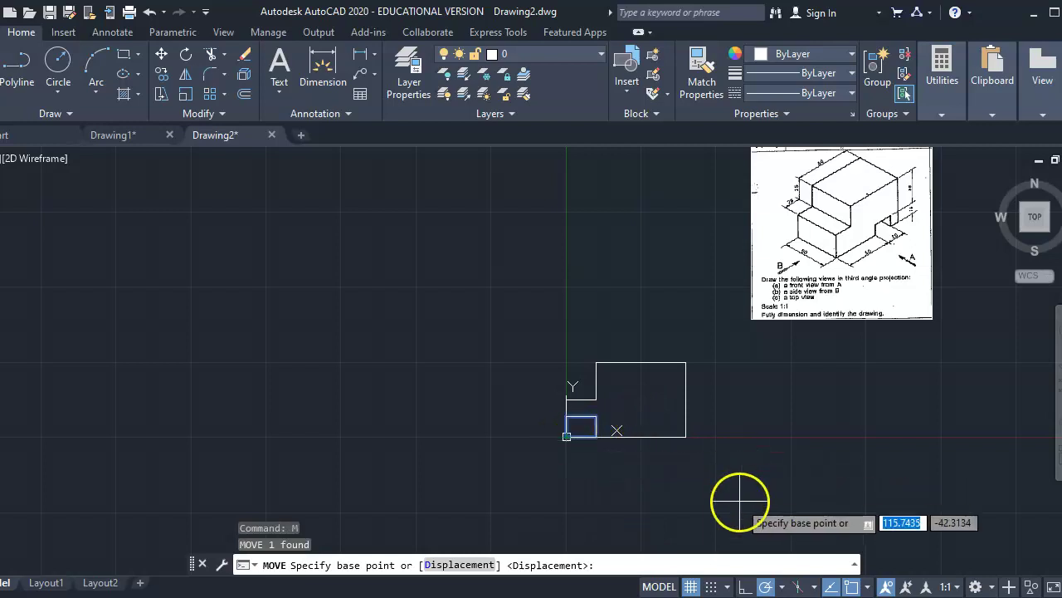
left_click(566, 436)
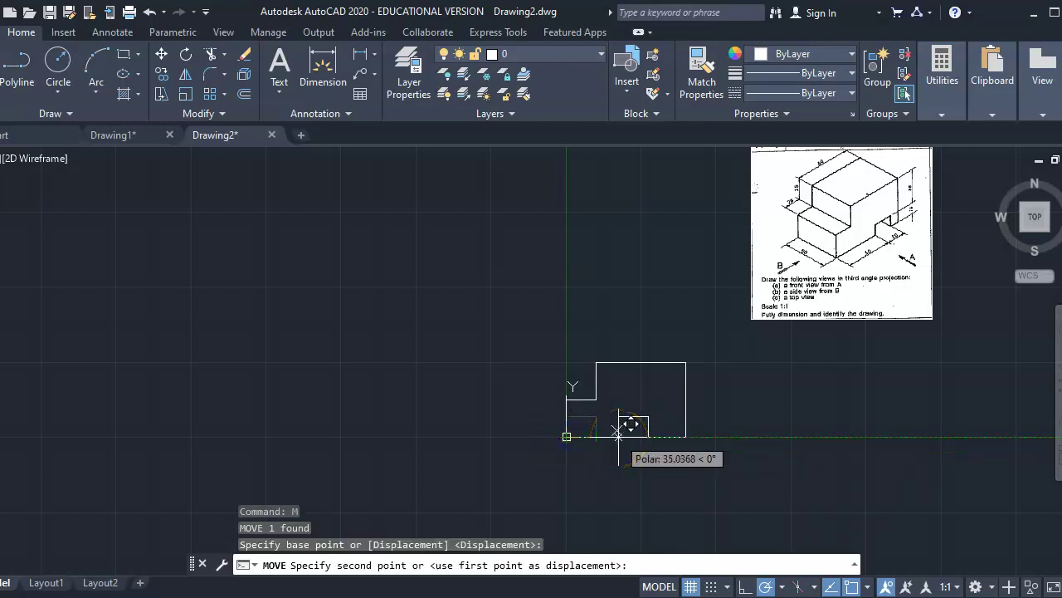
type("50.")
key("Return")
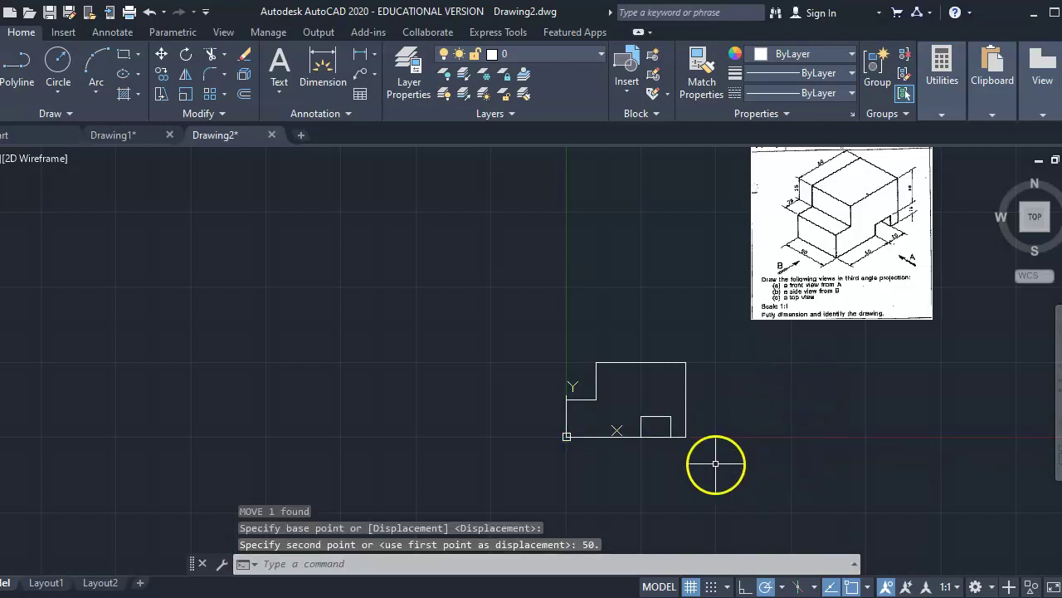
key("ctrl+z")
key("ctrl+z")
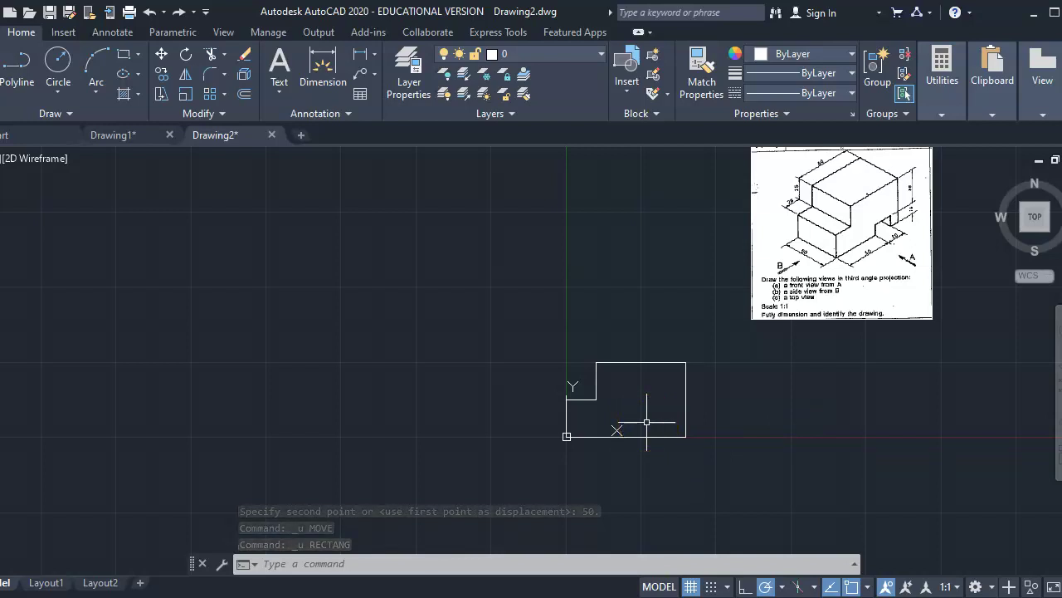
Draw a 20 by 14 rectangle with its first corner at 50,0
type("REC")
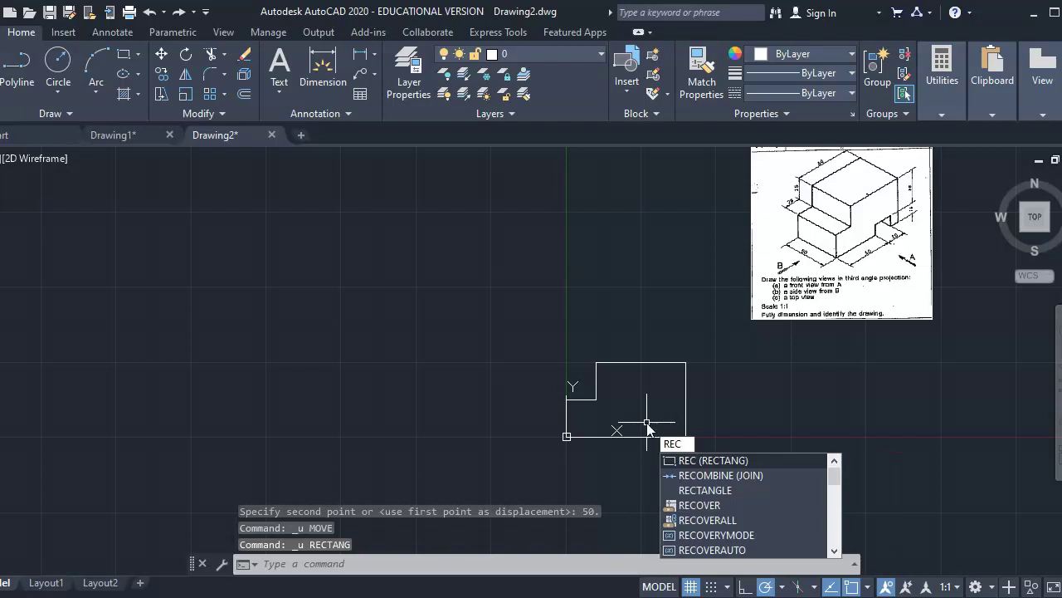
key("Return")
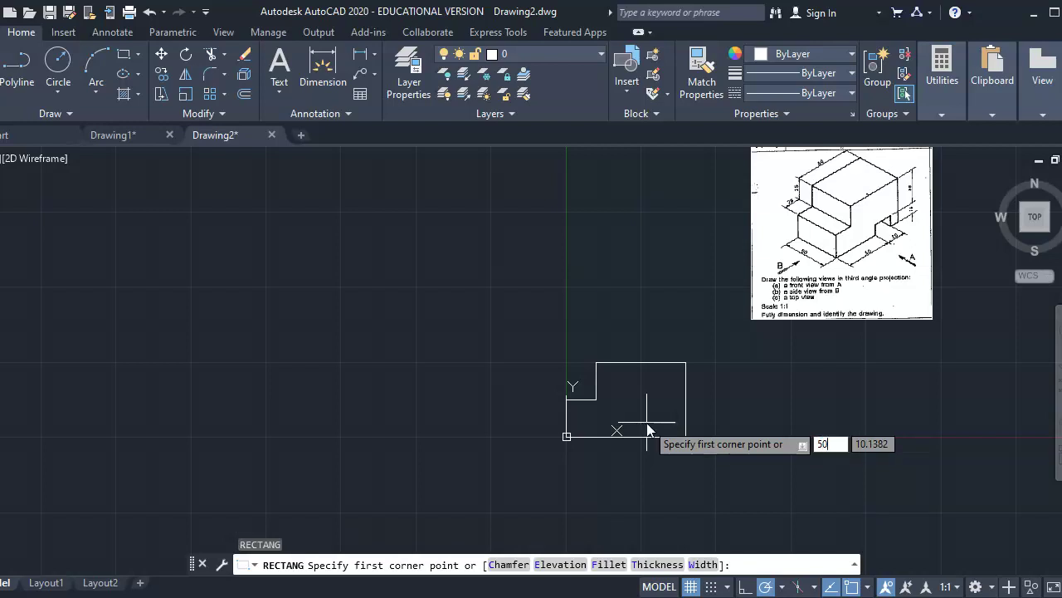
key("Tab")
type("0")
key("Return")
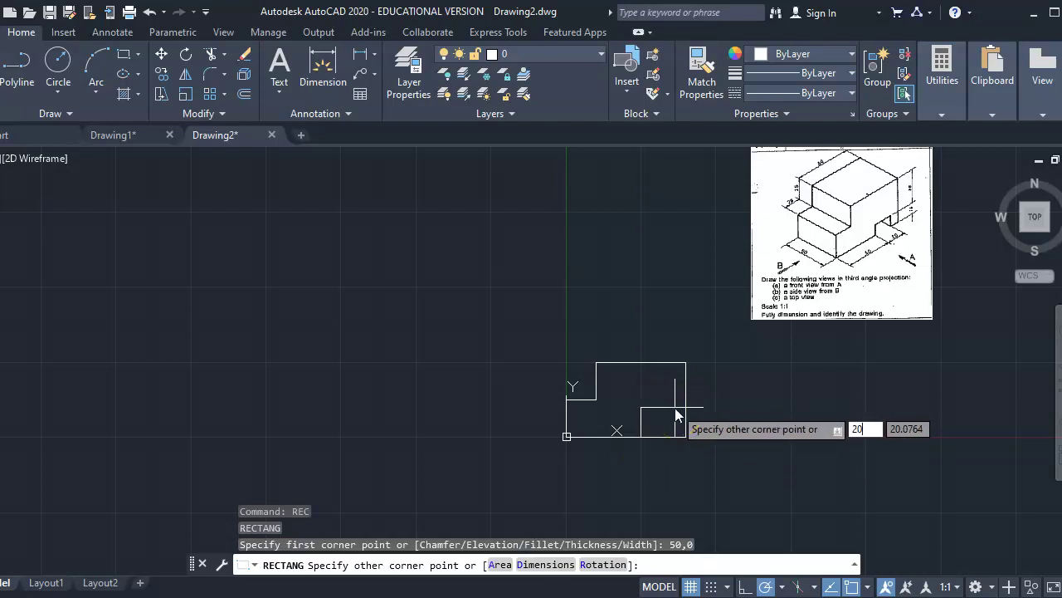
type("20")
key("Tab")
key("Return")
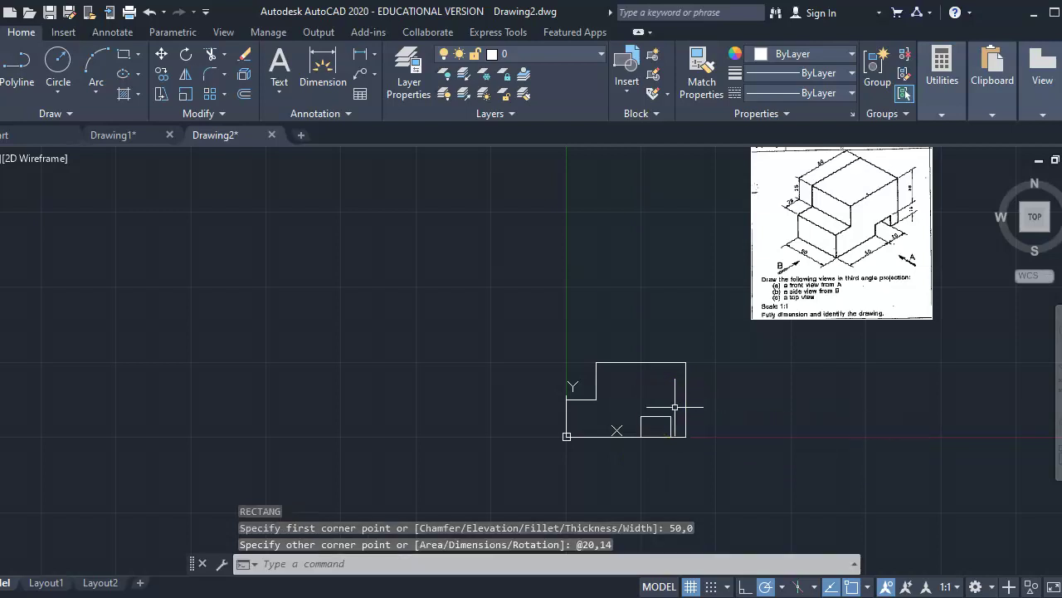
Trim the bottom edge inside the rectangle to open the slot
left_click(712, 451)
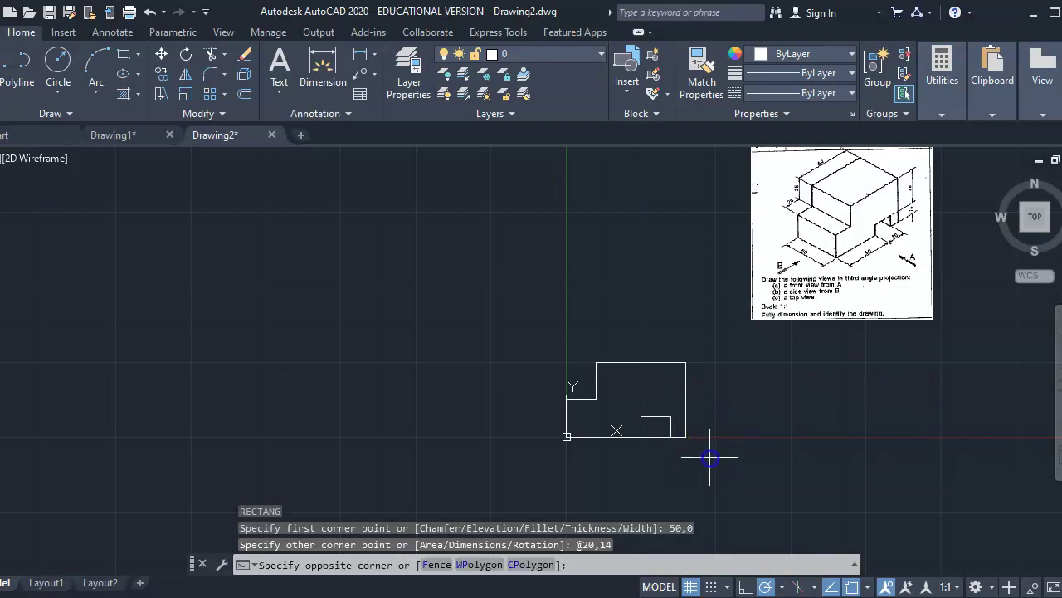
key("Escape")
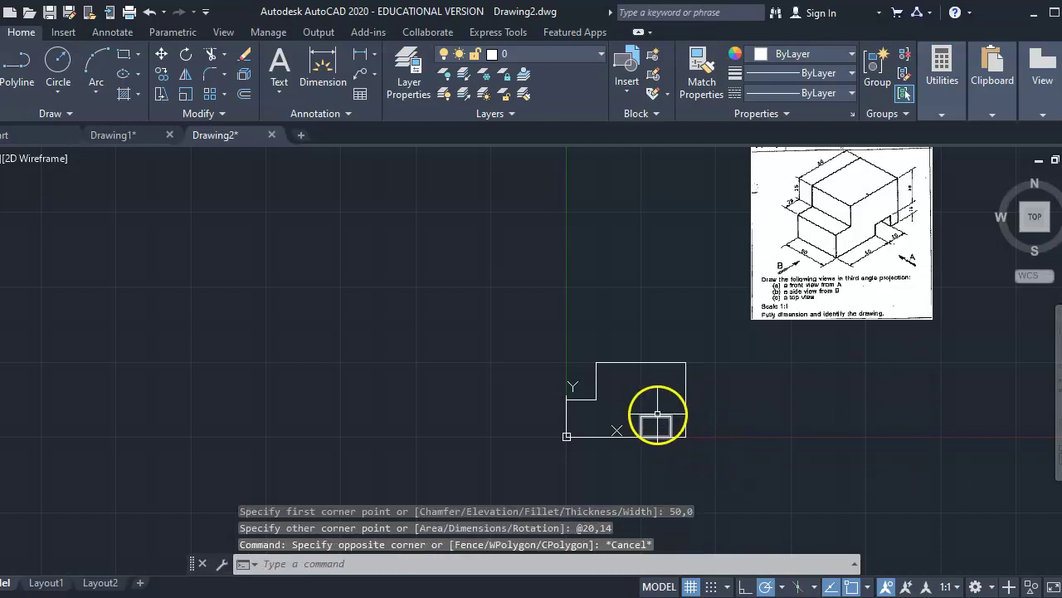
left_click(657, 414)
left_click(656, 427)
type("tr")
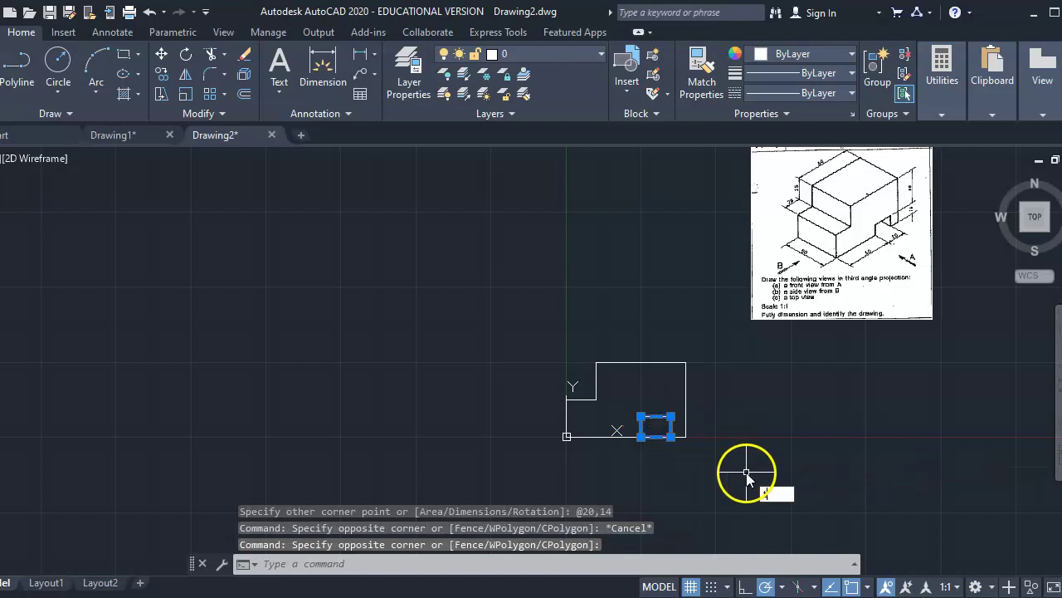
key("Return")
left_click(656, 434)
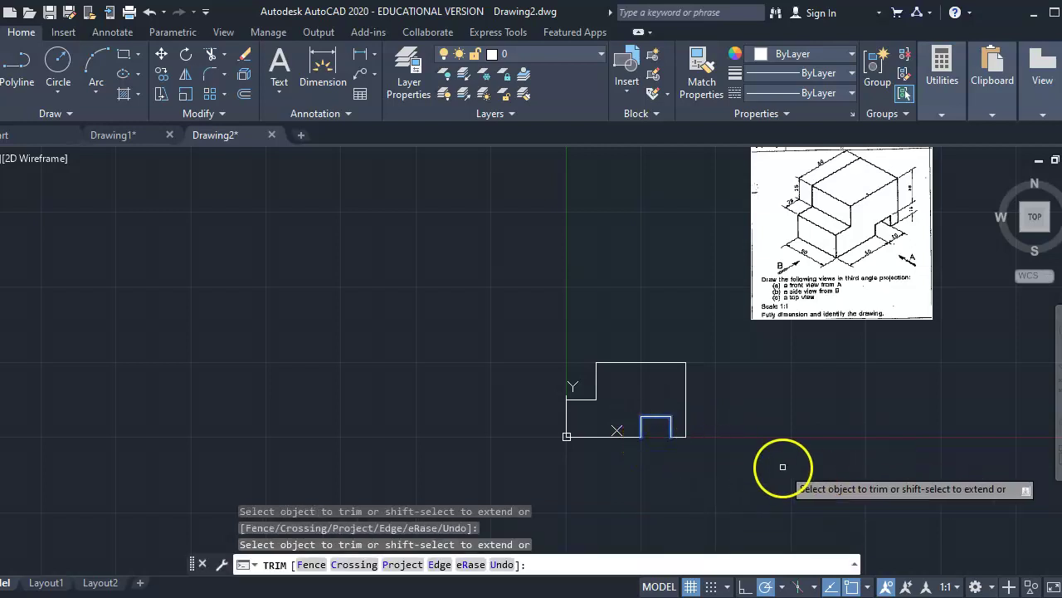
key("Escape")
scroll(735, 461, "up", 2)
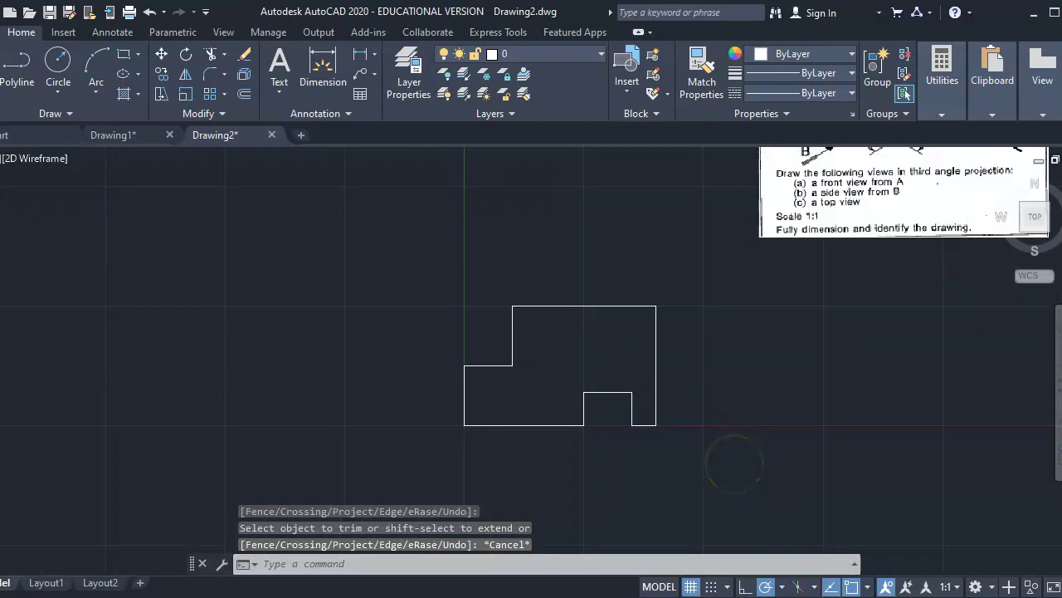
scroll(734, 461, "down", 2)
scroll(633, 365, "up", 1)
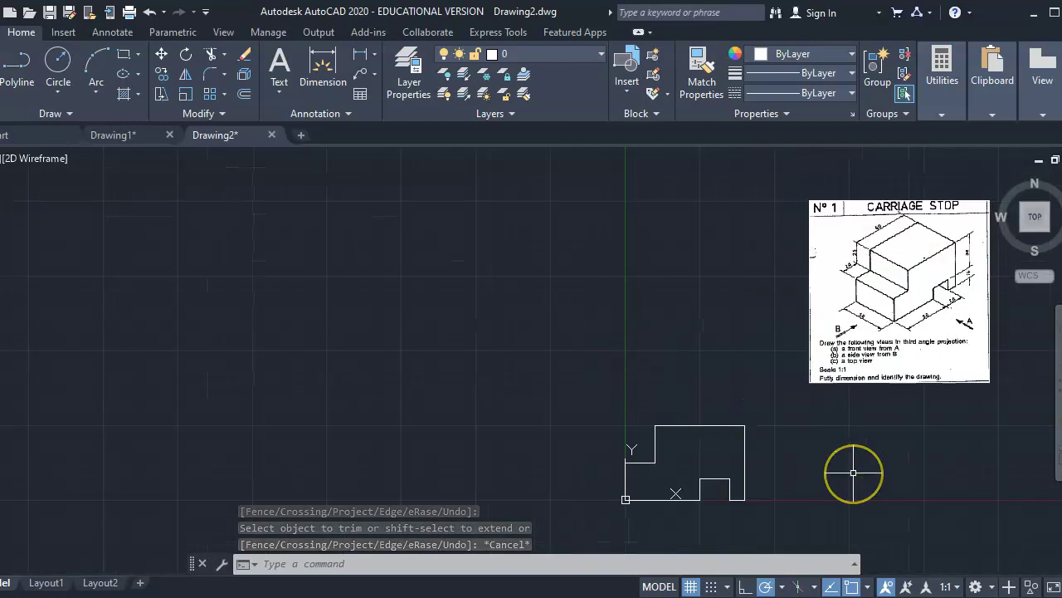
left_click(839, 423)
left_click(787, 356)
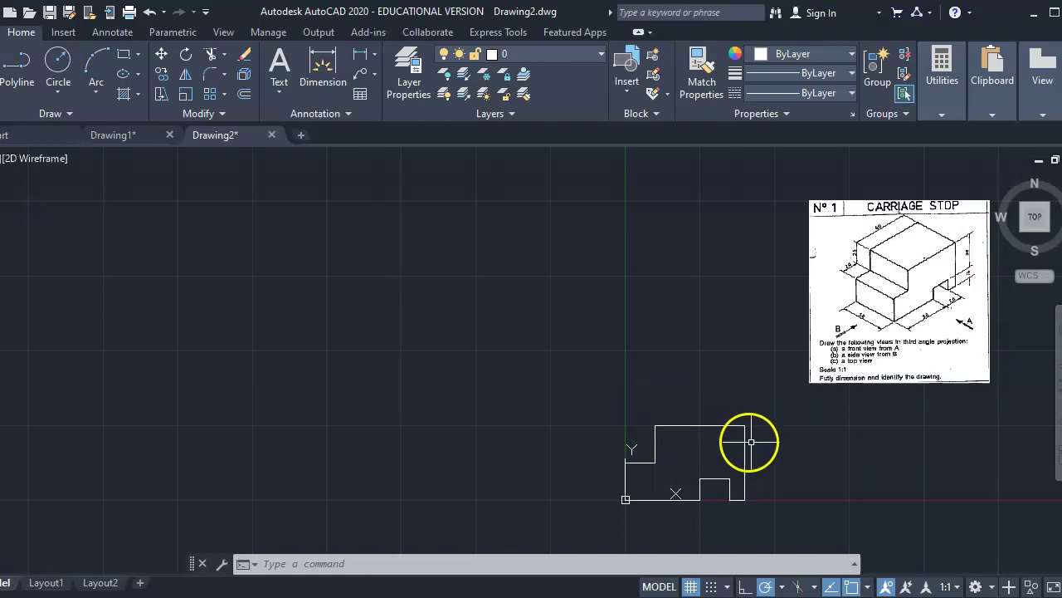
Draw vertical projection lines upward from the profile's top right and left corners
type("l")
key("Return")
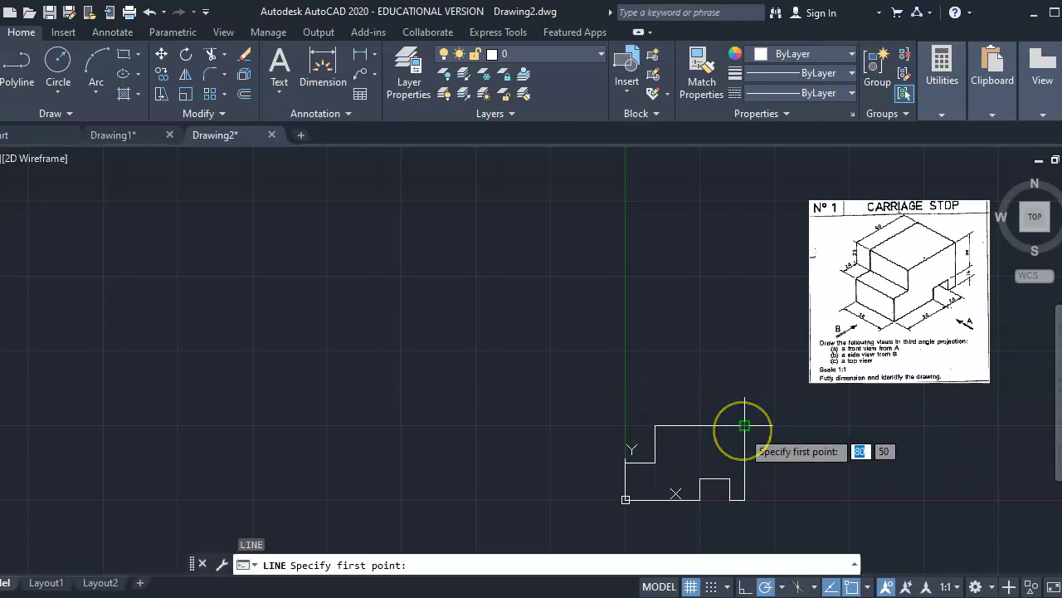
left_click(744, 425)
left_click(744, 199)
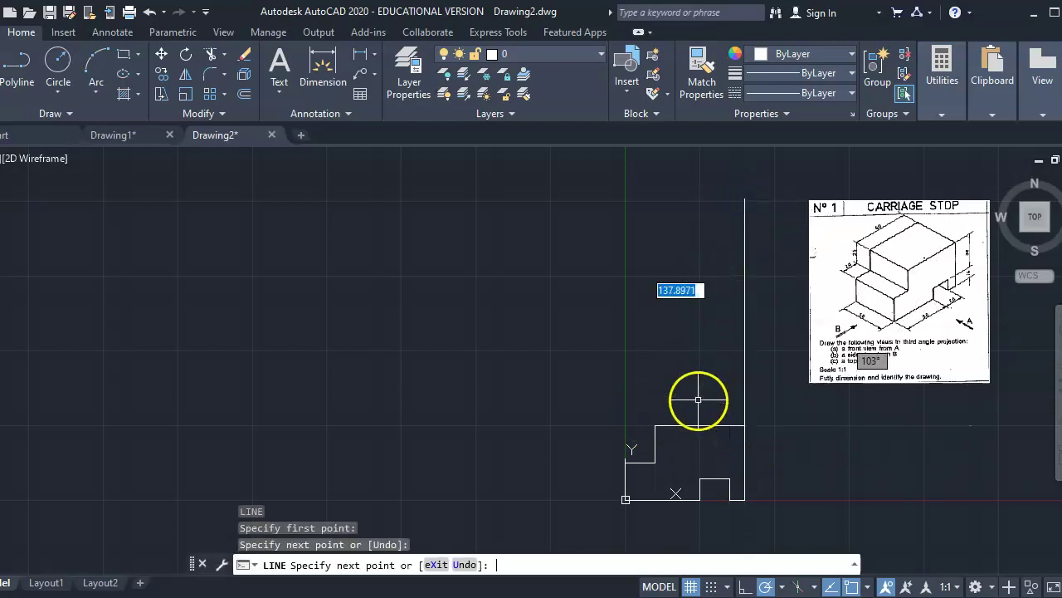
key("Return")
key("Return")
left_click(625, 462)
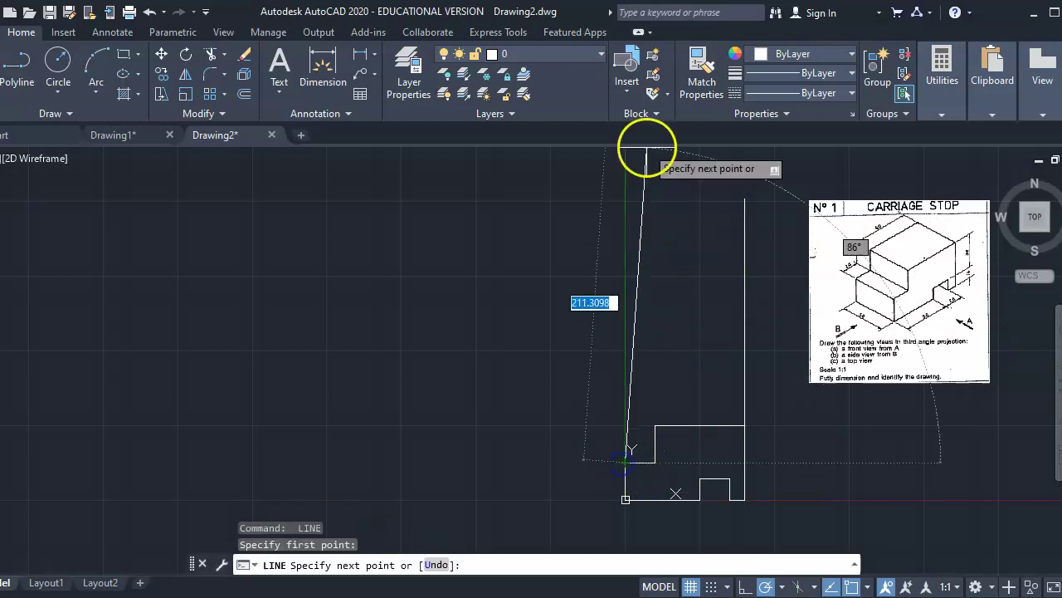
left_click(625, 180)
Start a rectangle from the top right corner, then abandon it
key("Return")
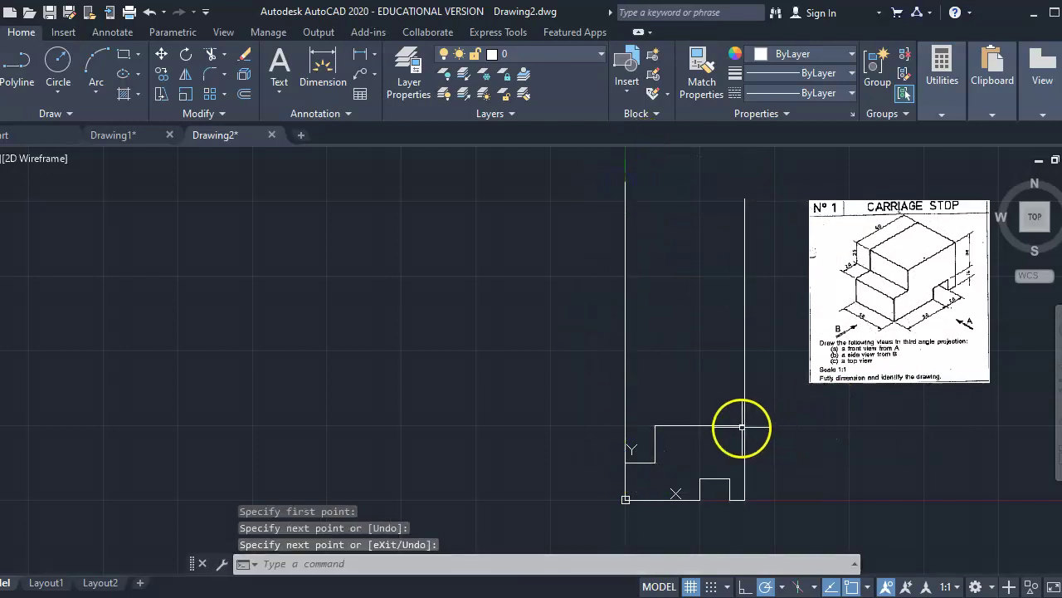
type("rec")
key("Return")
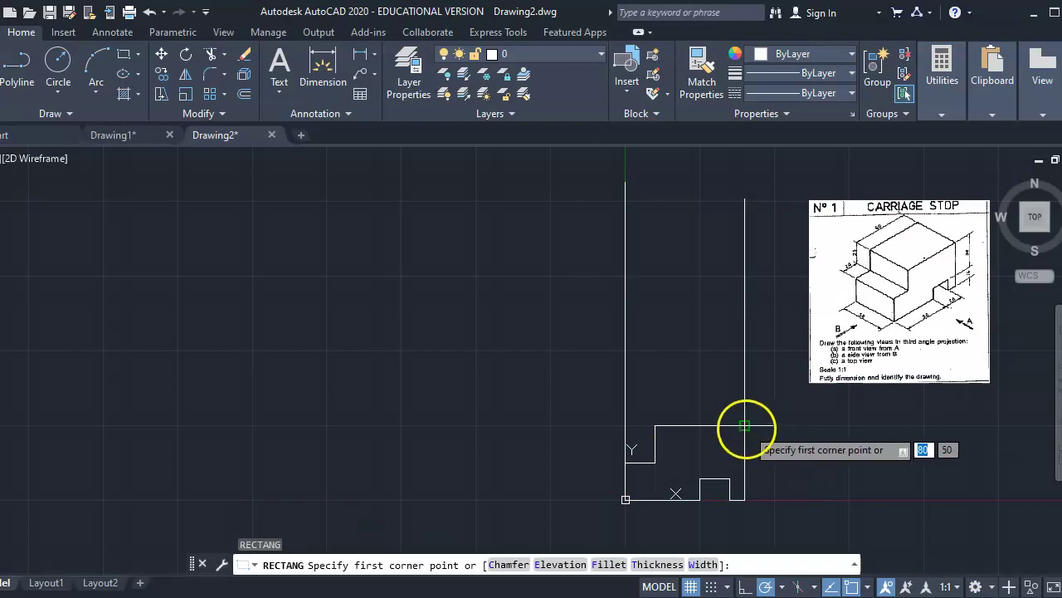
left_click(744, 426)
left_click(625, 373)
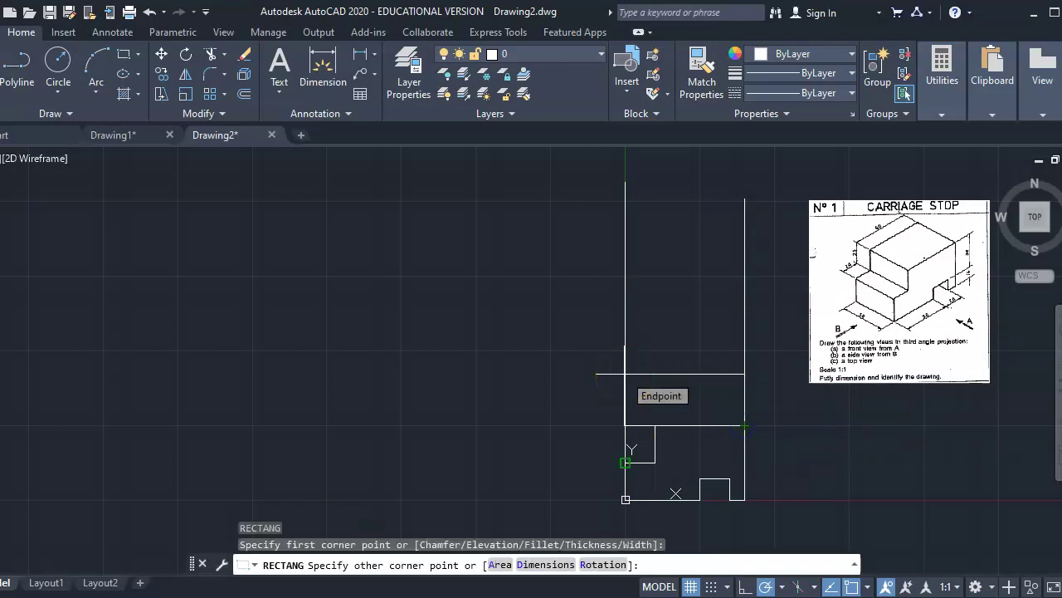
key("Escape")
Draw a long horizontal line leftward from the top right corner, then undo it
type("l")
key("Return")
left_click(744, 425)
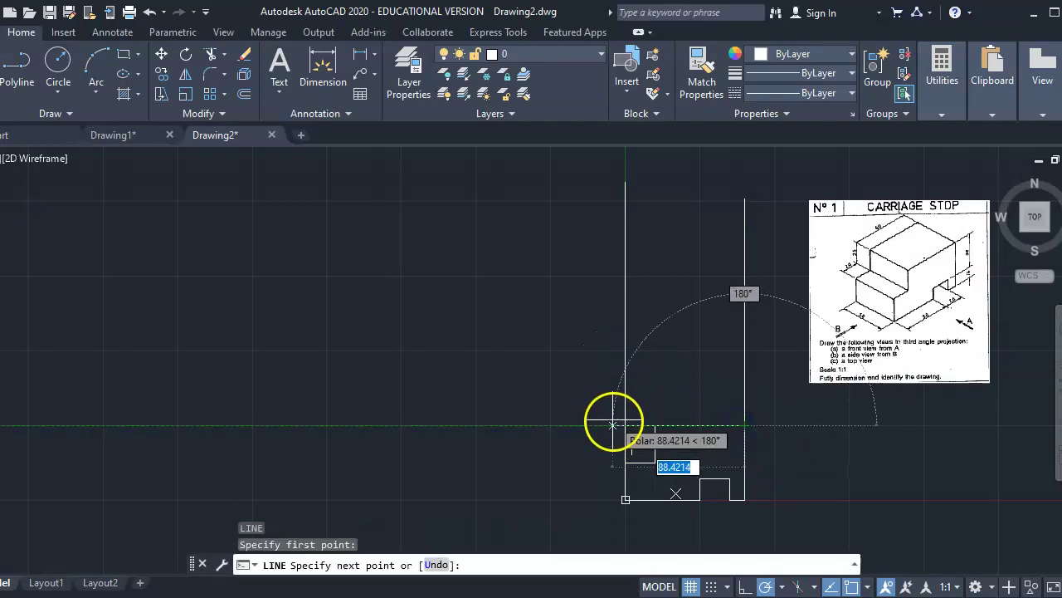
left_click(391, 426)
key("Return")
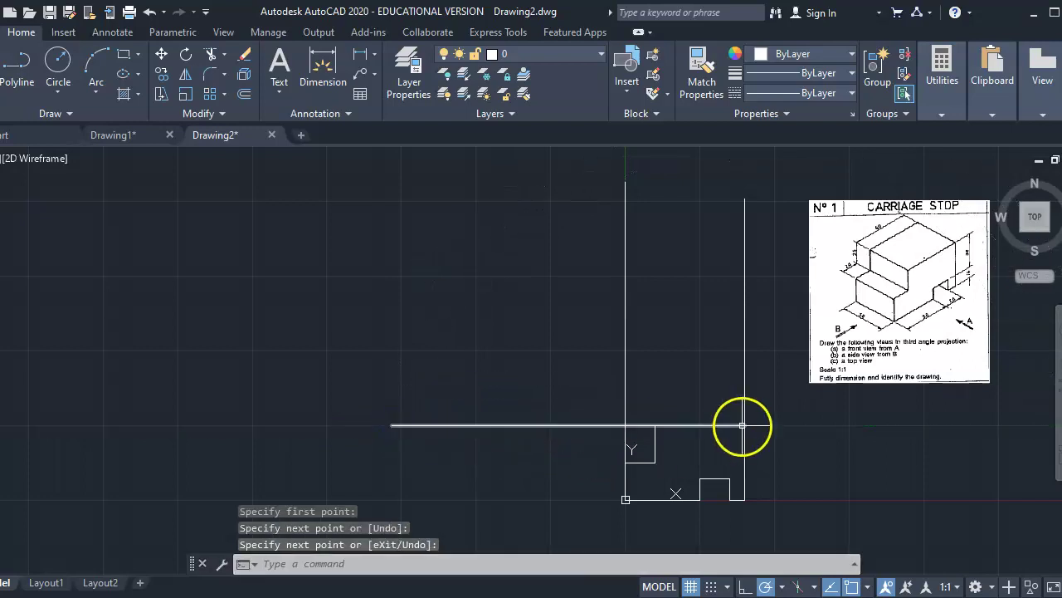
key("ctrl+z")
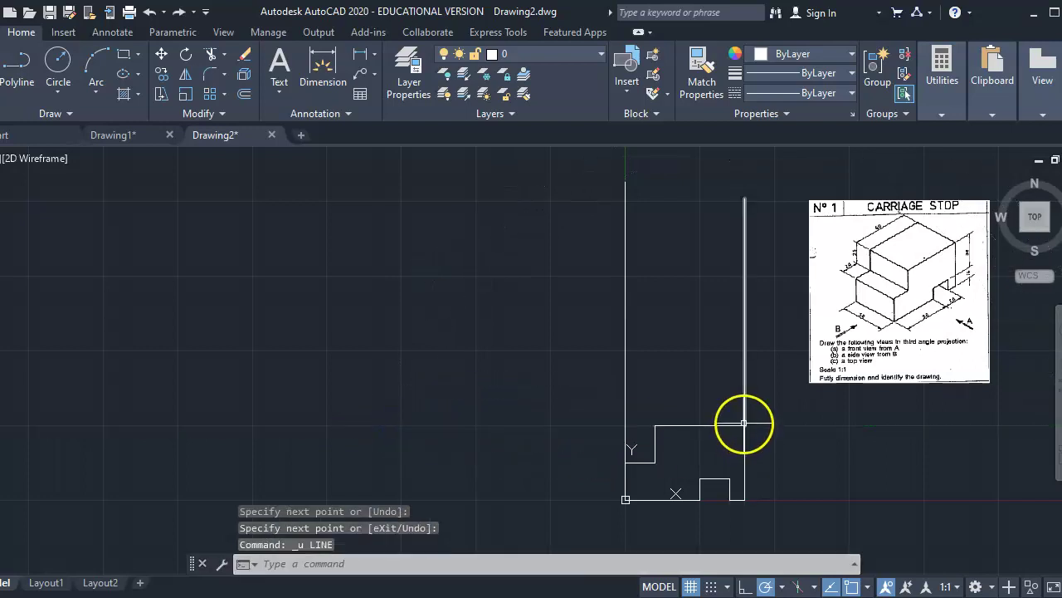
Draw a short horizontal line from the top right corner, undo it, and restart LINE
type("l")
key("Return")
left_click(744, 425)
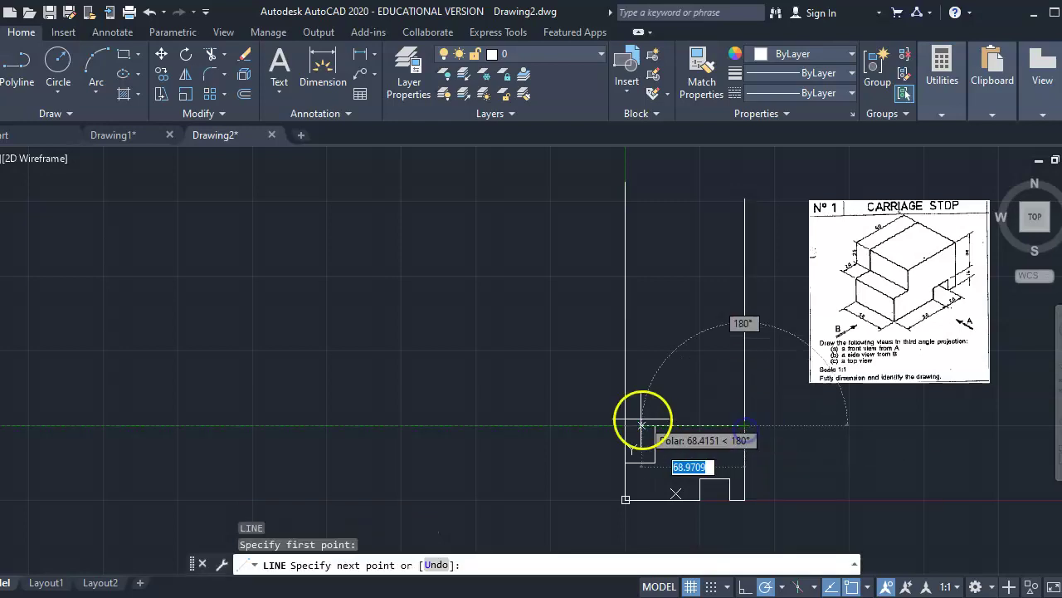
key("Return")
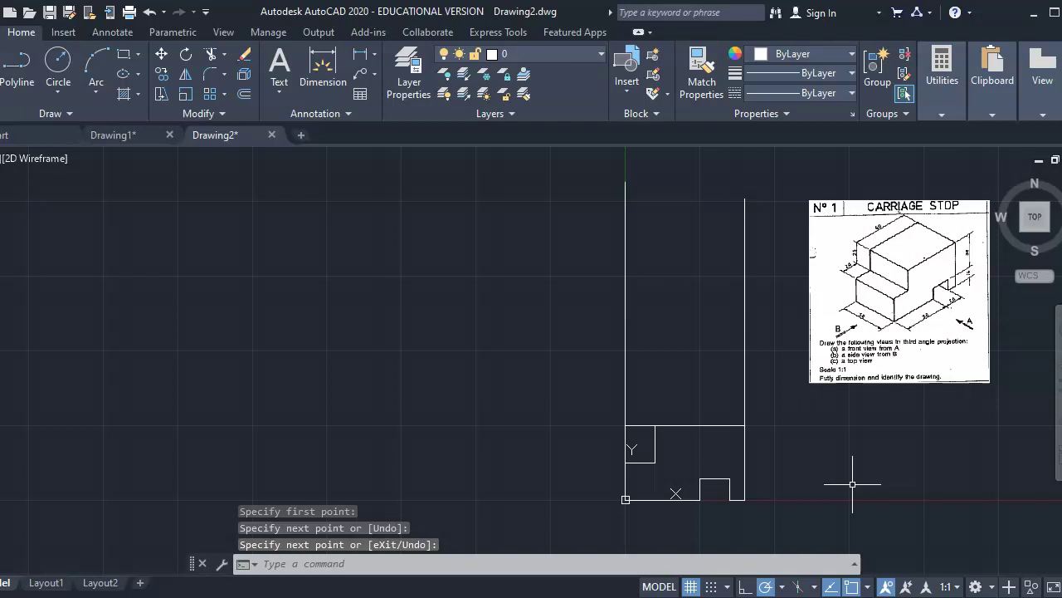
key("ctrl+z")
type("l")
key("Return")
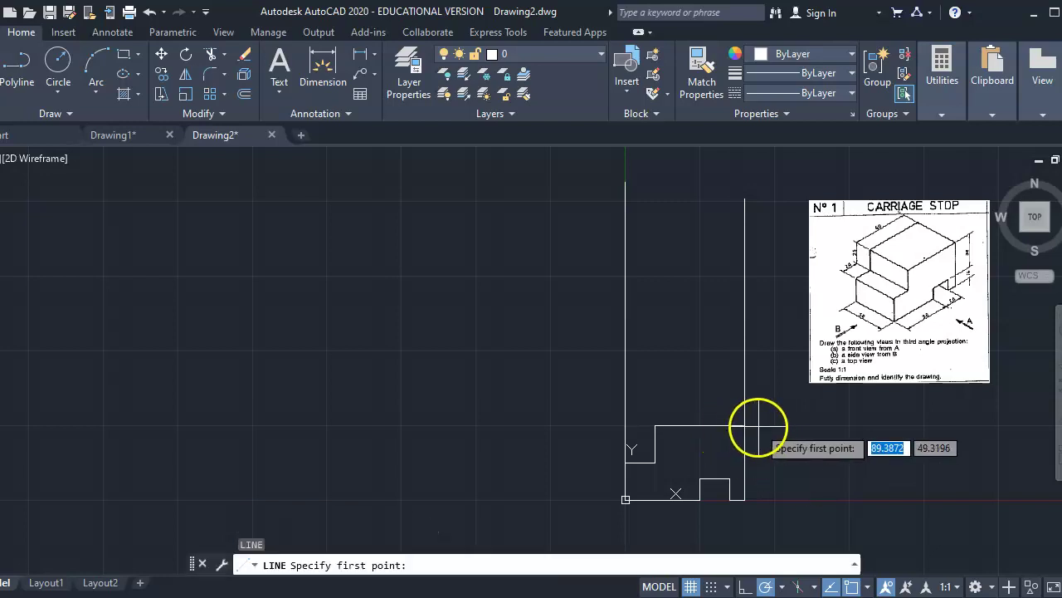